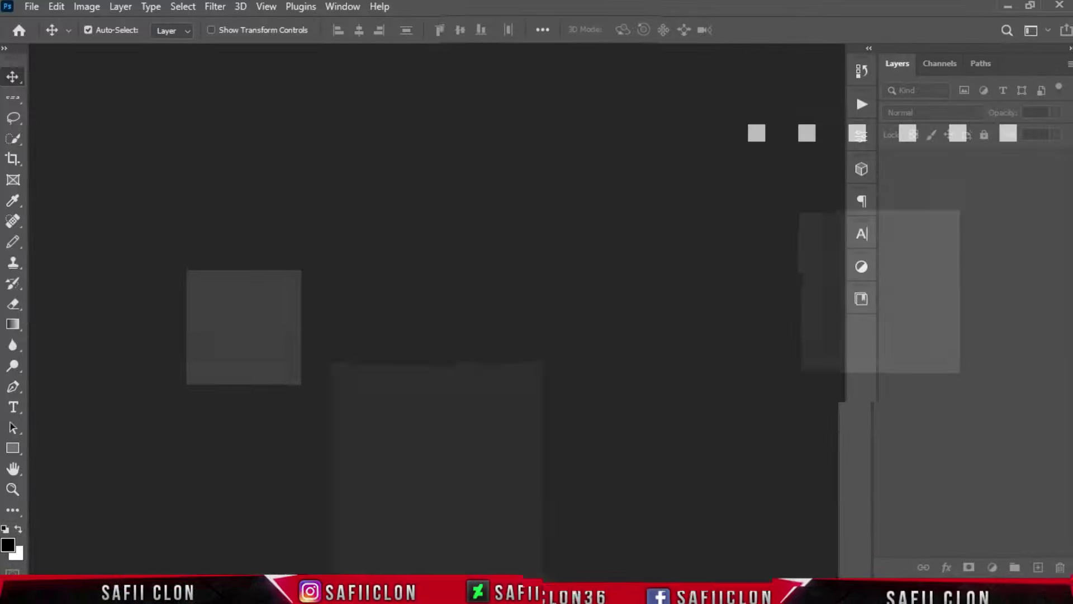
Step: Open the File menu over the empty Photoshop workspace
left_click(31, 7)
Step: Create a new 500 × 500 pixel document with a Transparent background
left_click(48, 24)
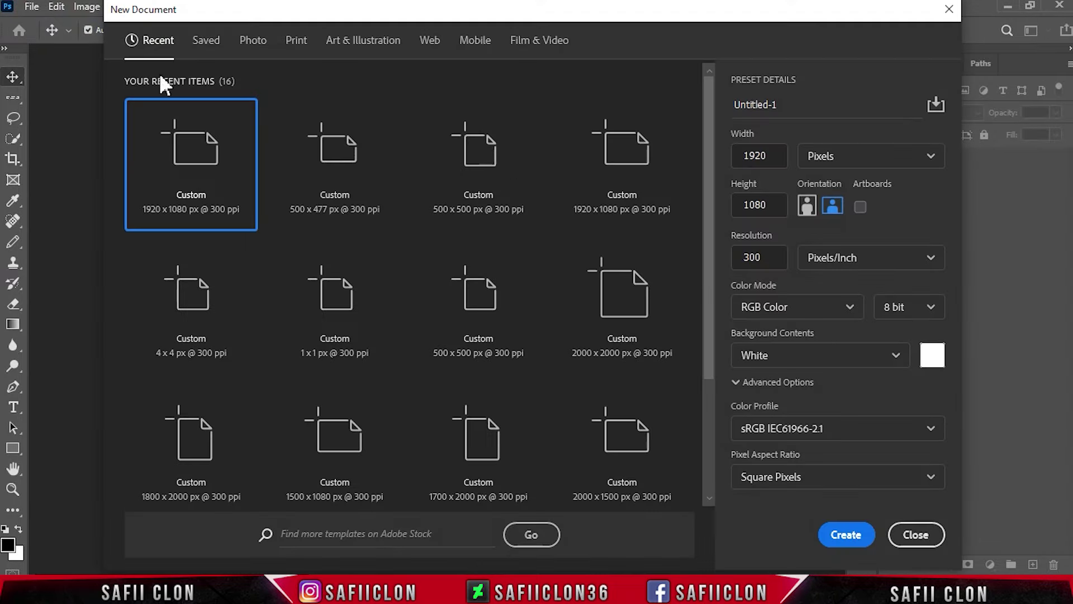
left_click(850, 156)
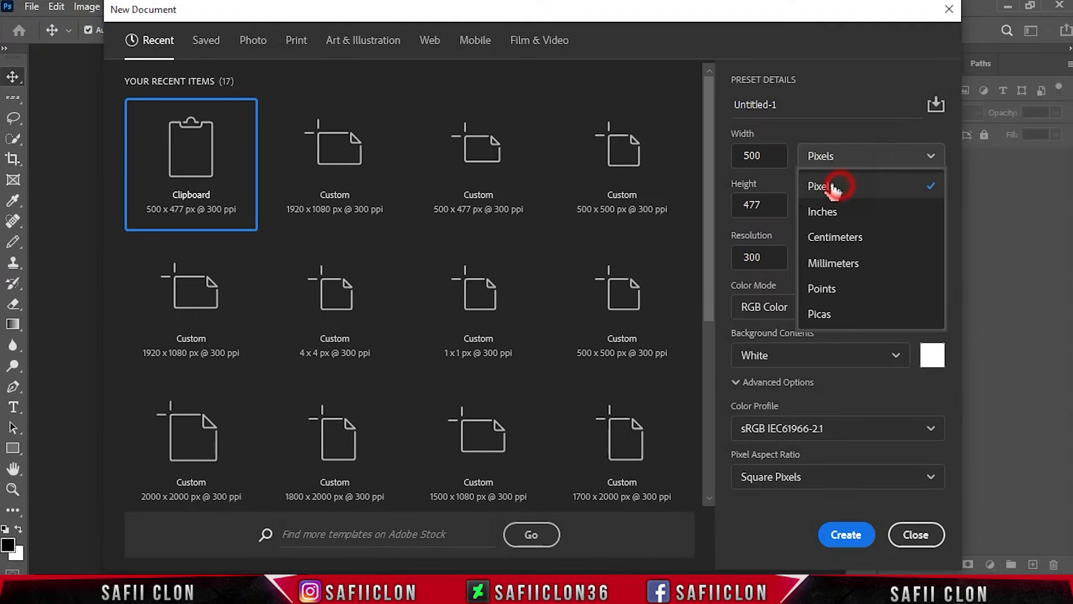
left_click(834, 188)
left_click(749, 155)
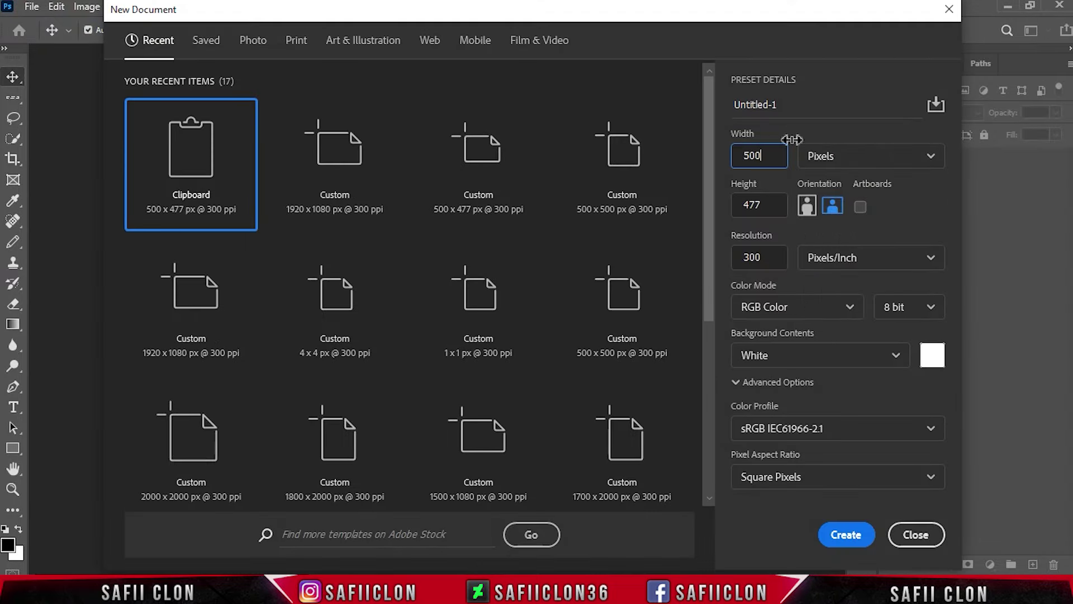
left_click(763, 205)
type("500")
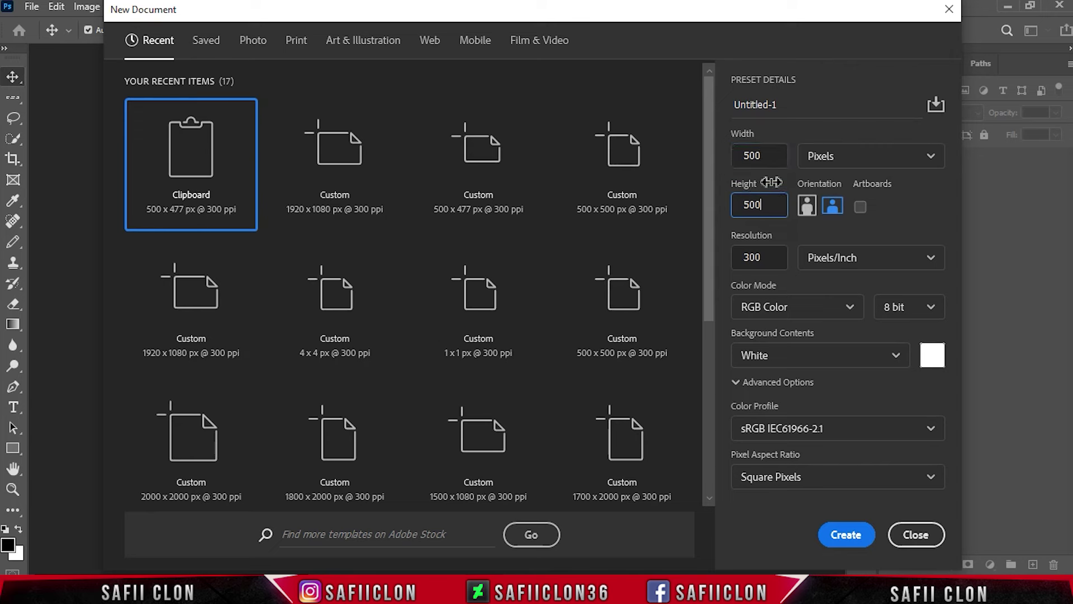
left_click(853, 356)
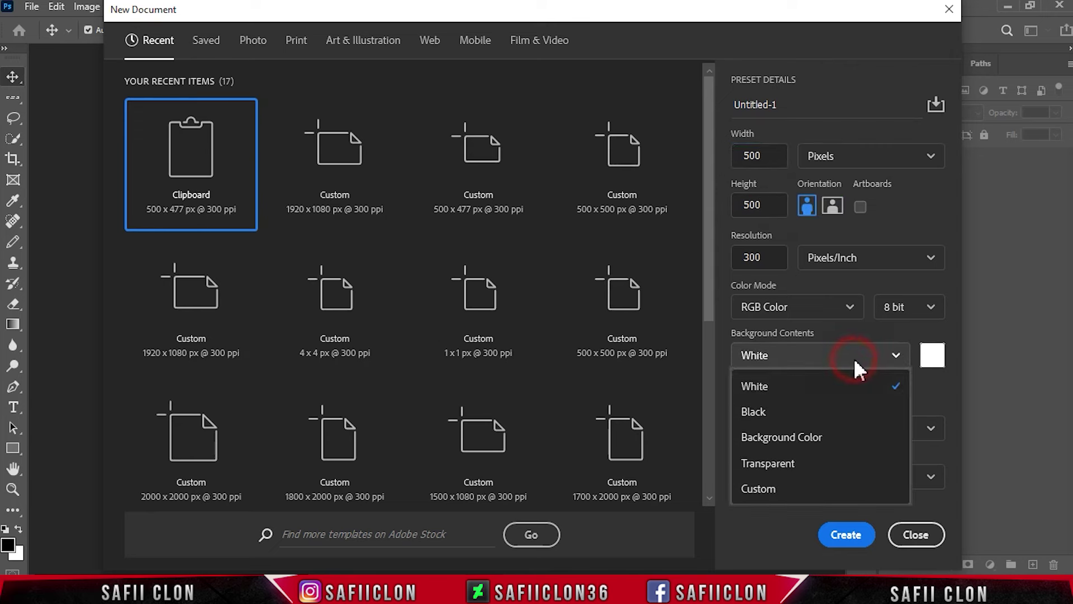
left_click(807, 463)
left_click(846, 534)
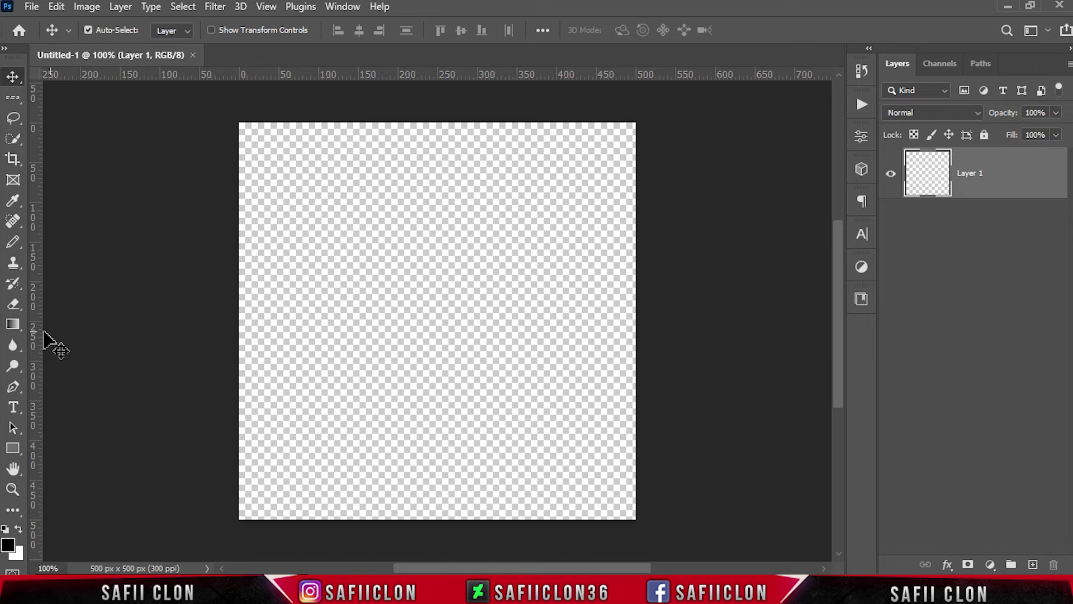
left_click(12, 324)
Step: Open the Gradient Editor and start from the Black, White preset
left_click(62, 321)
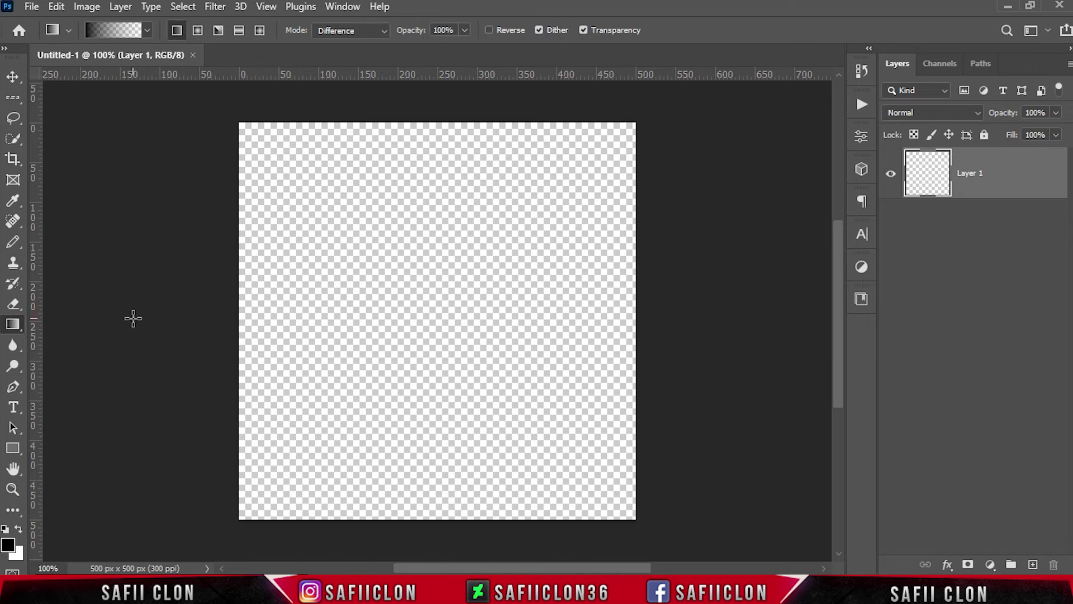
left_click(117, 30)
left_click_drag(822, 68, 694, 67)
left_click(571, 117)
left_click(641, 142)
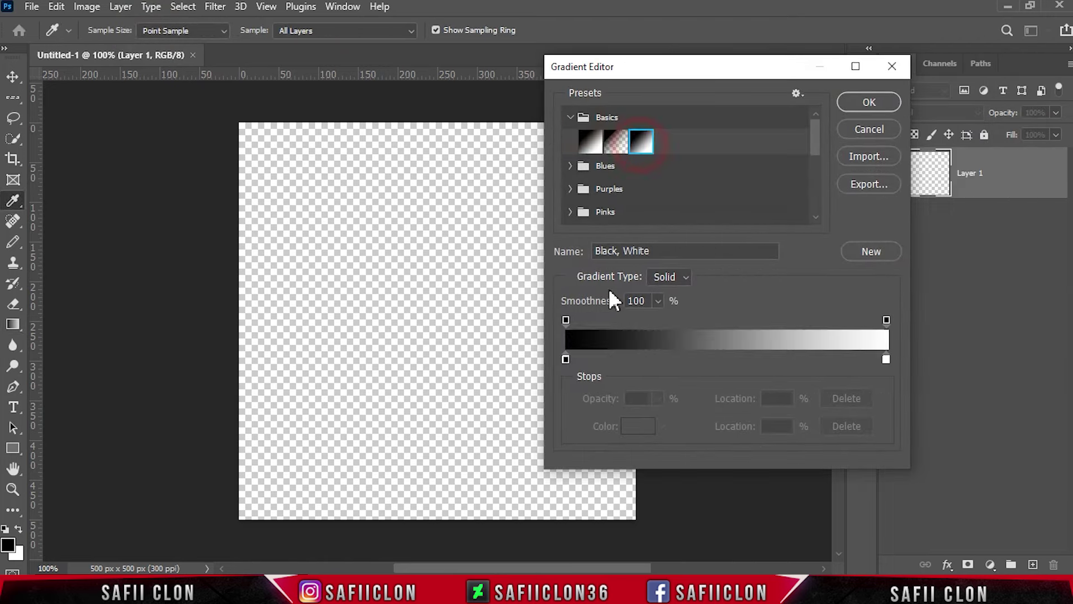
Step: Recolour the gradient's starting stop to mint teal #7affd8
left_click(566, 359)
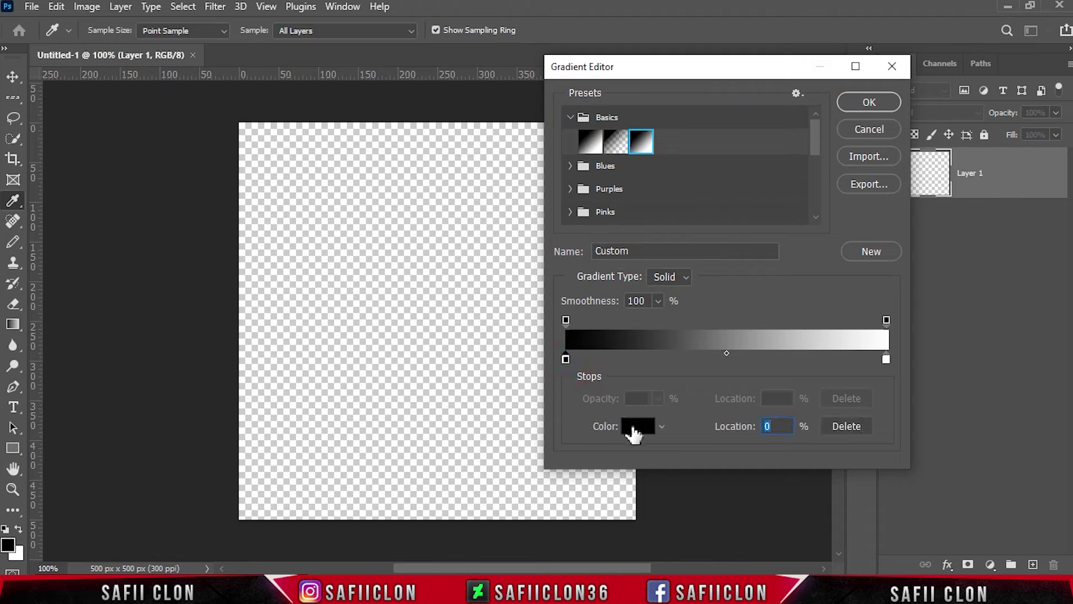
left_click(637, 427)
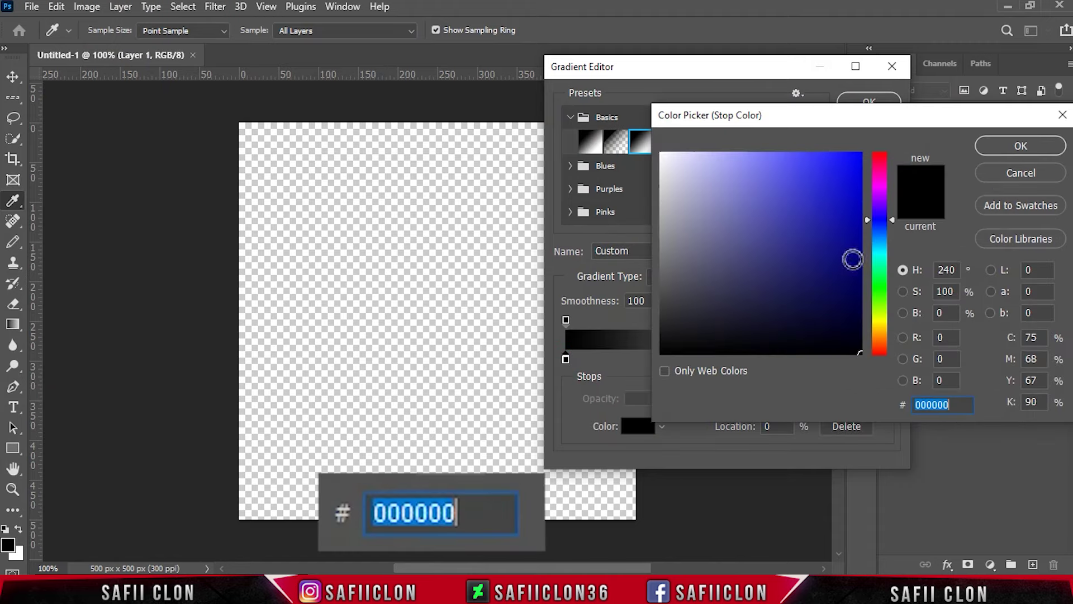
left_click_drag(884, 274, 883, 263)
left_click_drag(801, 228, 762, 152)
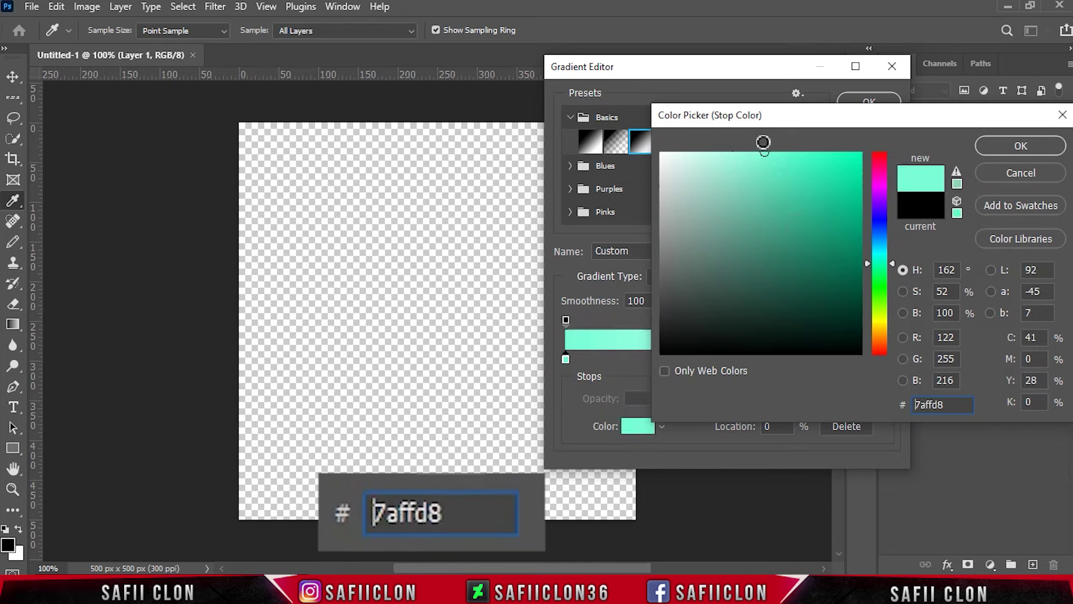
left_click(982, 149)
Step: Add a pink #ff7eee stop near 20%, plus another stop around 36%
left_click_drag(596, 360, 617, 360)
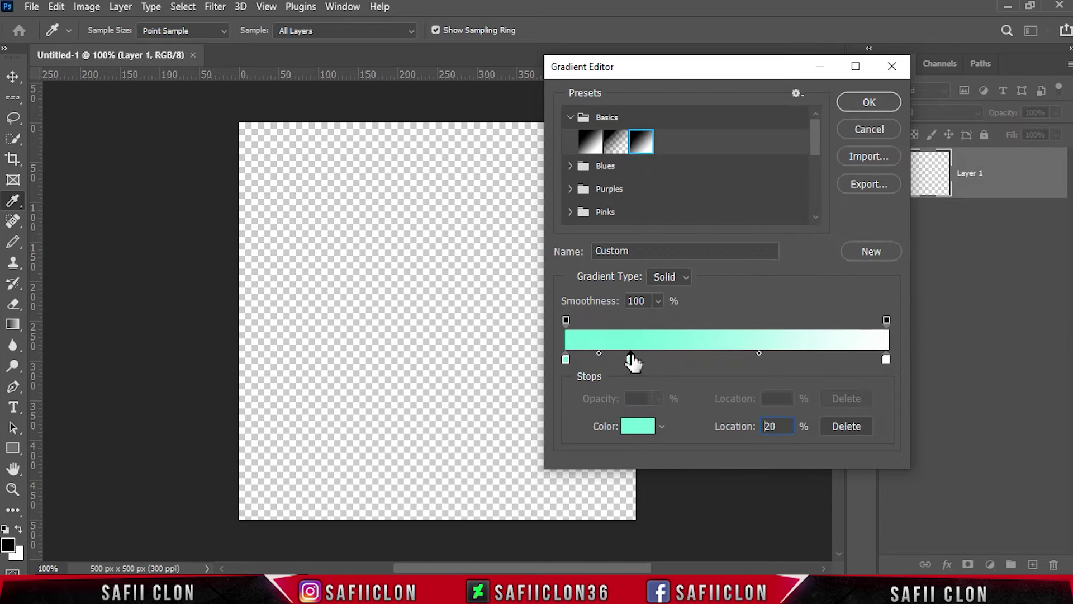
left_click(643, 428)
left_click_drag(880, 260, 876, 180)
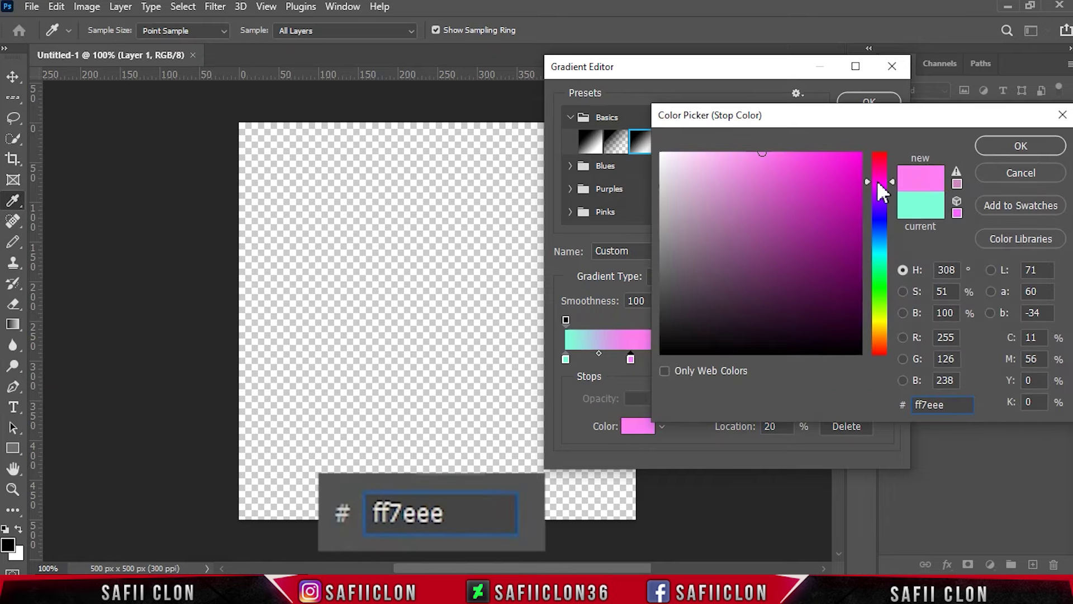
left_click(1005, 145)
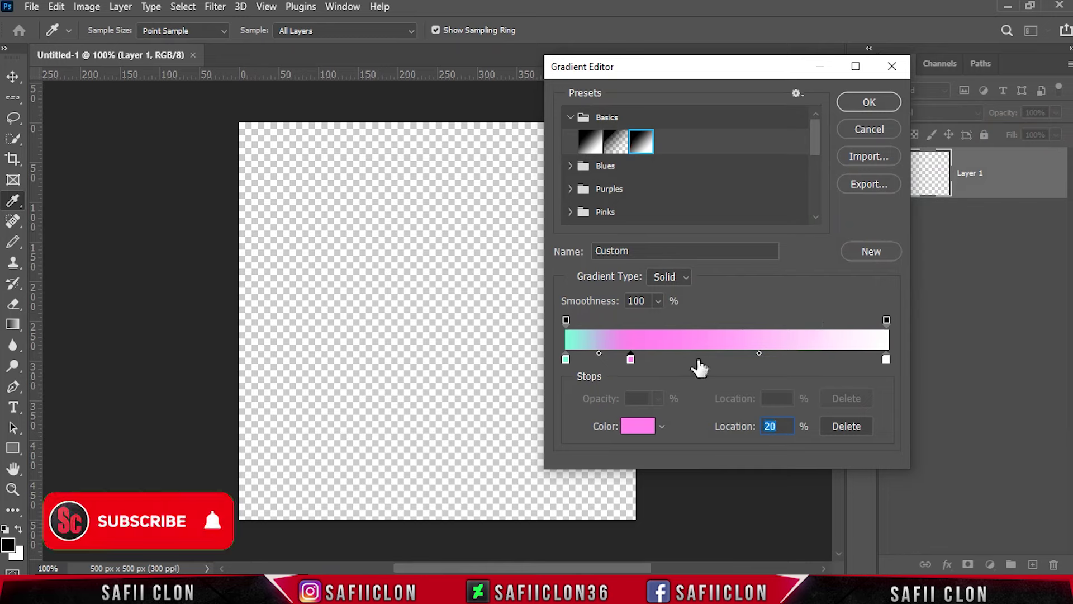
left_click_drag(698, 360, 722, 359)
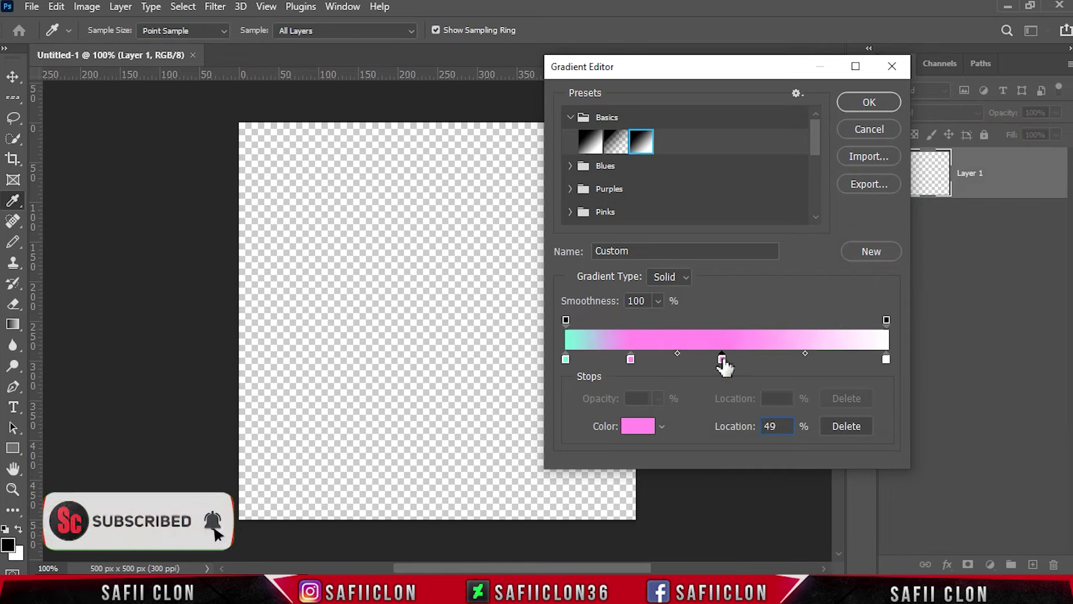
left_click_drag(699, 362, 691, 361)
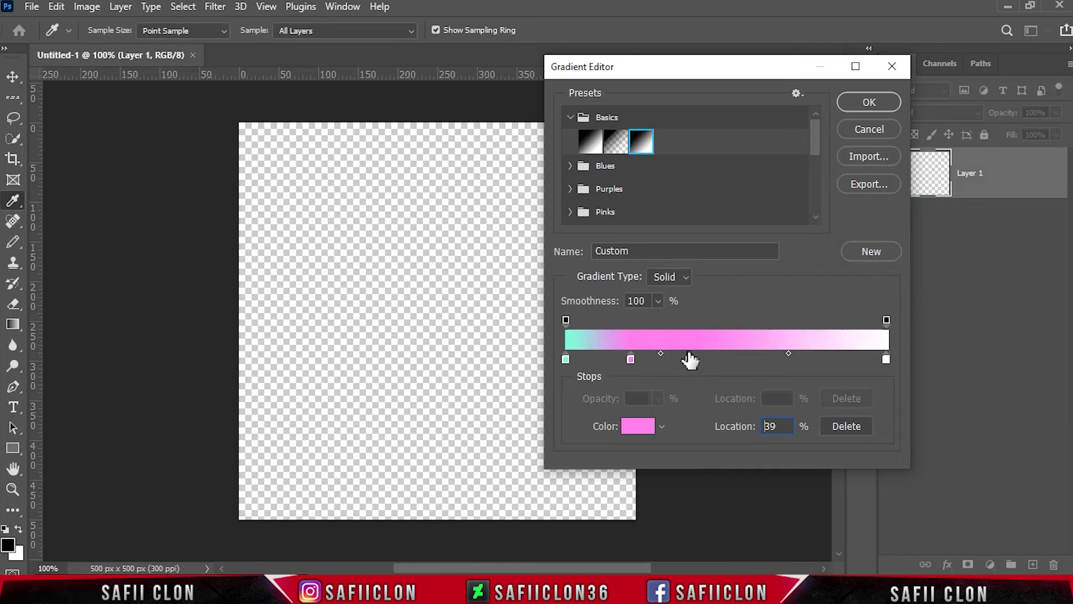
left_click(683, 357)
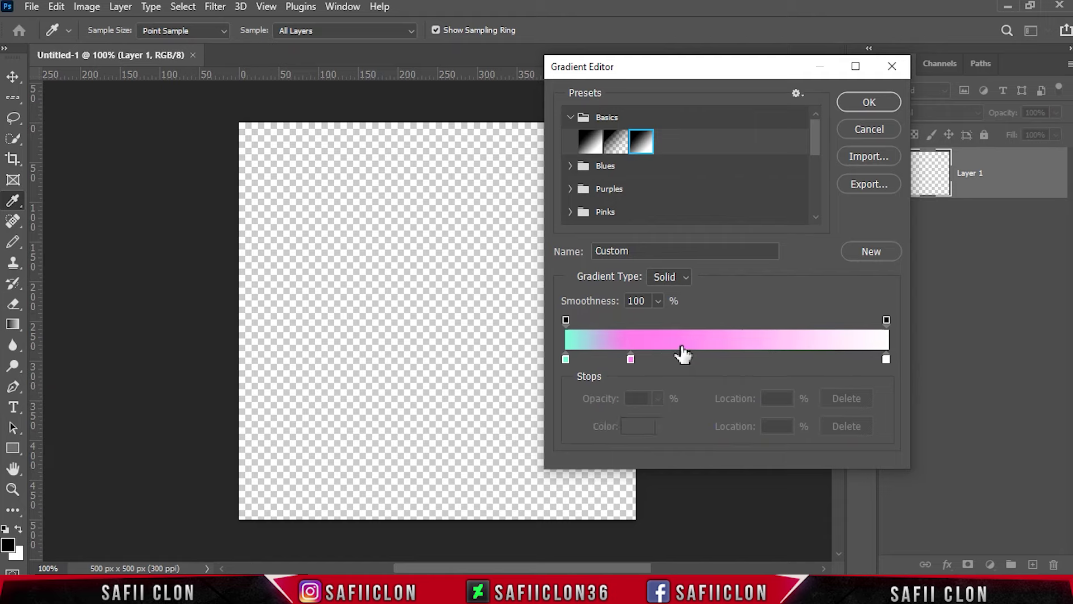
Step: Colour the 35% gradient stop olive green
left_click(642, 428)
left_click_drag(882, 179, 876, 159)
left_click_drag(779, 182, 826, 152)
left_click(834, 207)
mouse_move(882, 157)
left_mouse_down()
mouse_move(884, 330)
mouse_move(882, 307)
left_mouse_up()
left_click(1004, 143)
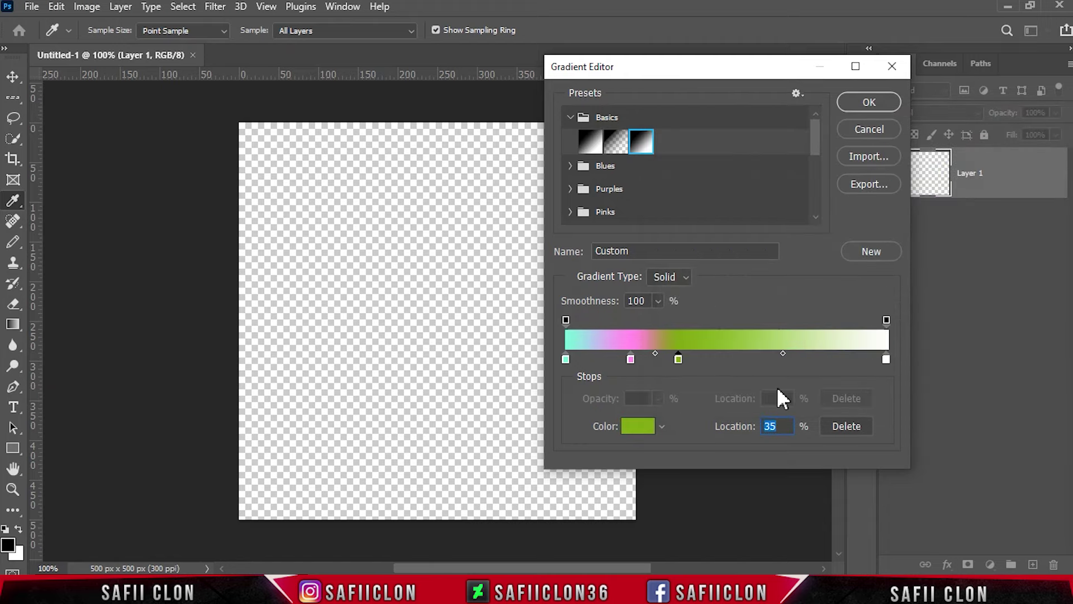
Step: Add a red #f74242 stop at 50% and another stop at 65%
left_click(726, 359)
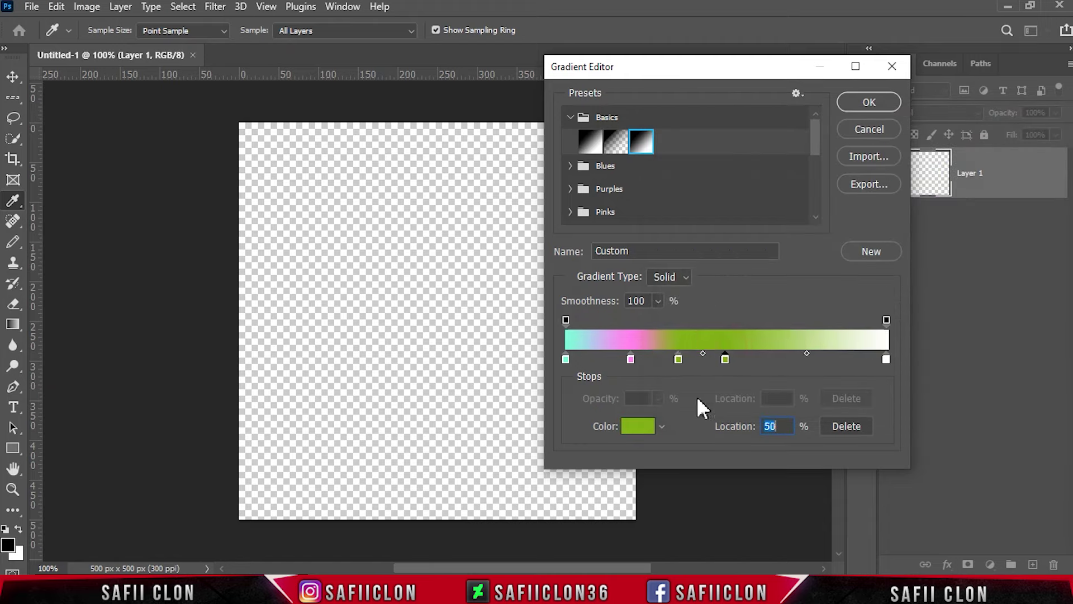
left_click(636, 428)
mouse_move(879, 274)
left_mouse_down()
mouse_move(877, 216)
mouse_move(881, 334)
mouse_move(880, 152)
left_mouse_up()
mouse_move(814, 216)
left_mouse_down()
mouse_move(805, 149)
mouse_move(834, 150)
left_mouse_up()
left_click(1006, 146)
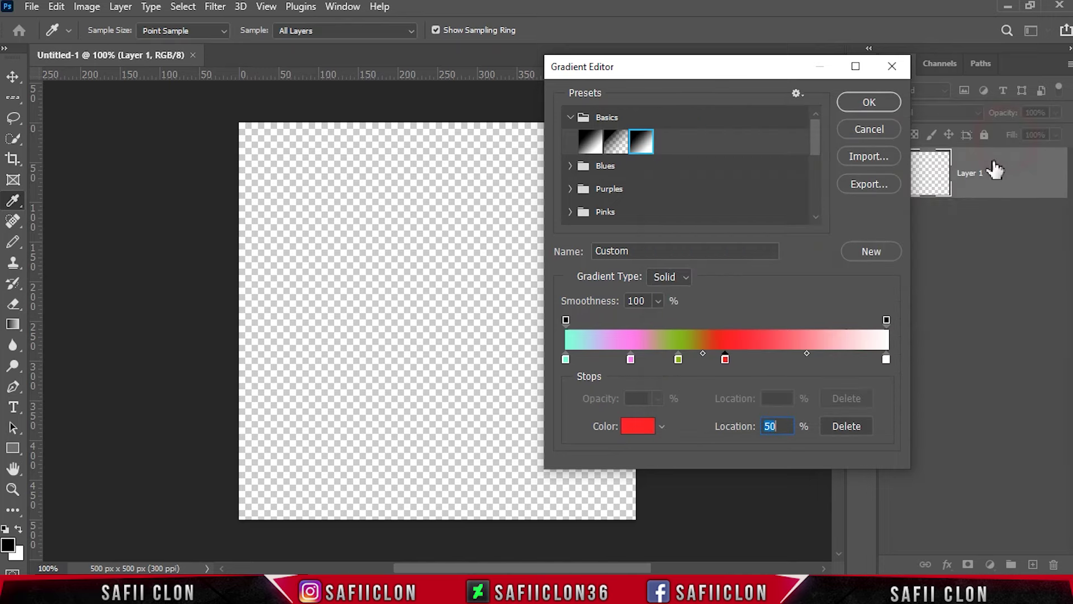
left_click(789, 360)
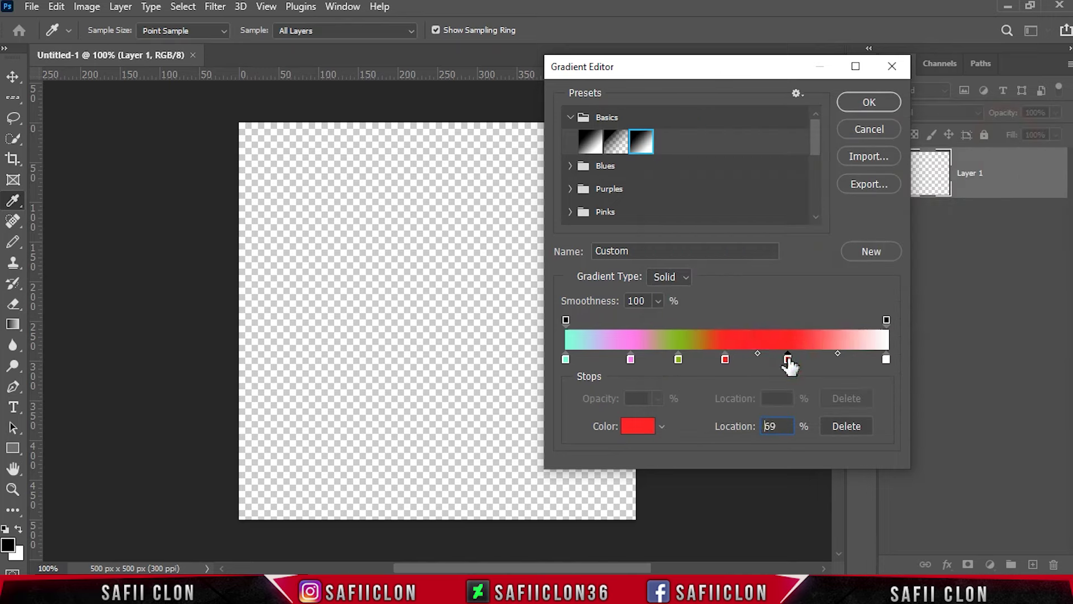
left_click(633, 432)
Step: Make the 65% stop yellow #fff724 and add a light green #85ff75 stop at 81%
left_click_drag(880, 335, 880, 321)
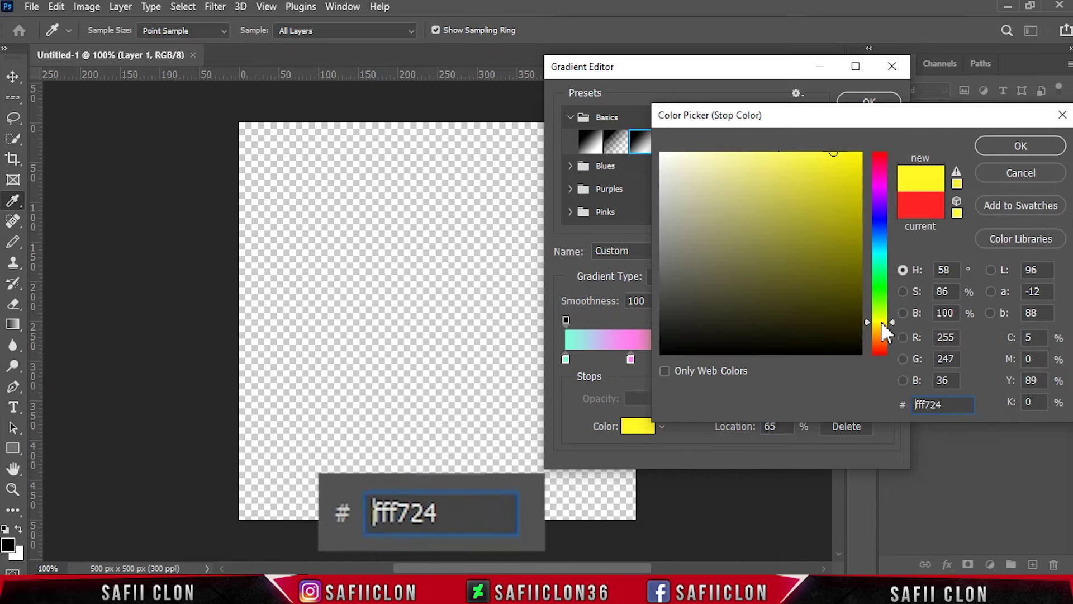
left_click(991, 150)
left_click_drag(820, 360, 827, 361)
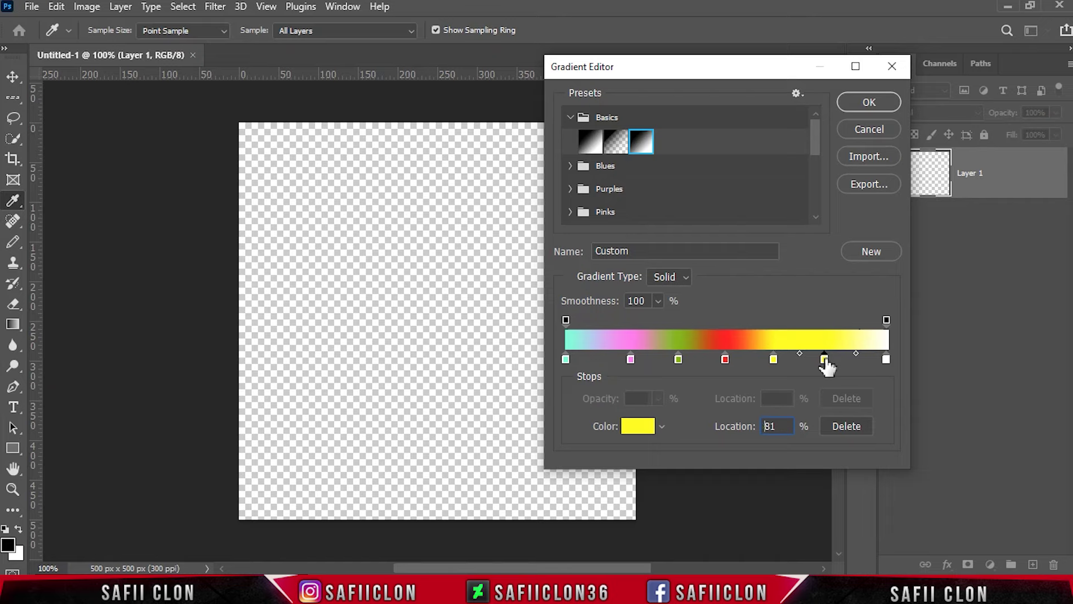
left_click(636, 433)
left_click_drag(867, 287, 881, 247)
left_click(814, 170)
mouse_move(754, 145)
left_mouse_down()
mouse_move(793, 220)
mouse_move(764, 173)
mouse_move(802, 278)
mouse_move(812, 267)
mouse_move(770, 143)
left_mouse_up()
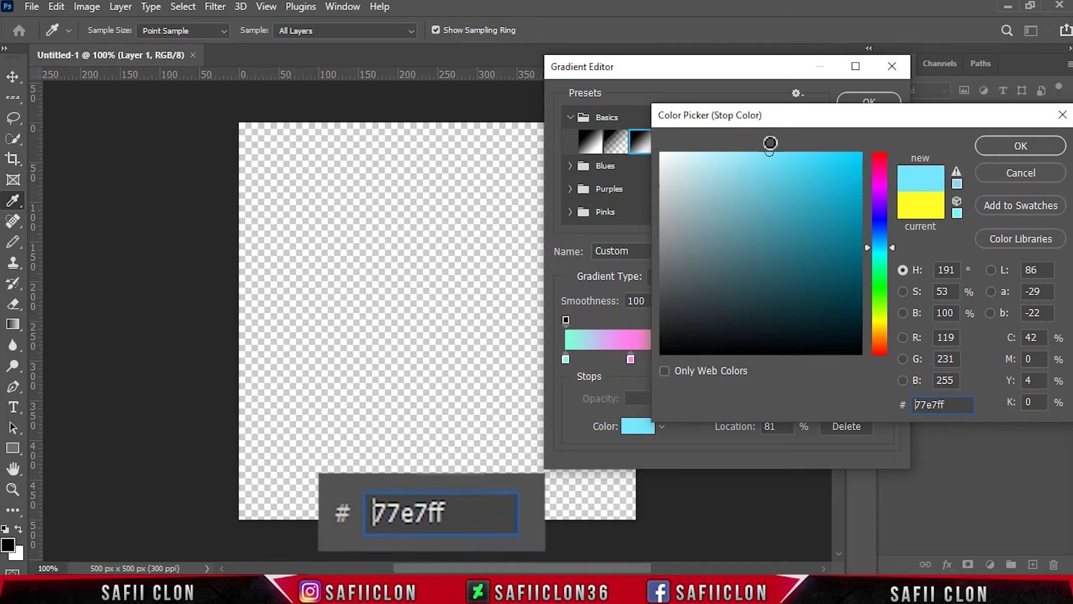
mouse_move(889, 204)
left_mouse_down()
mouse_move(884, 196)
mouse_move(896, 338)
mouse_move(889, 218)
mouse_move(889, 290)
left_mouse_up()
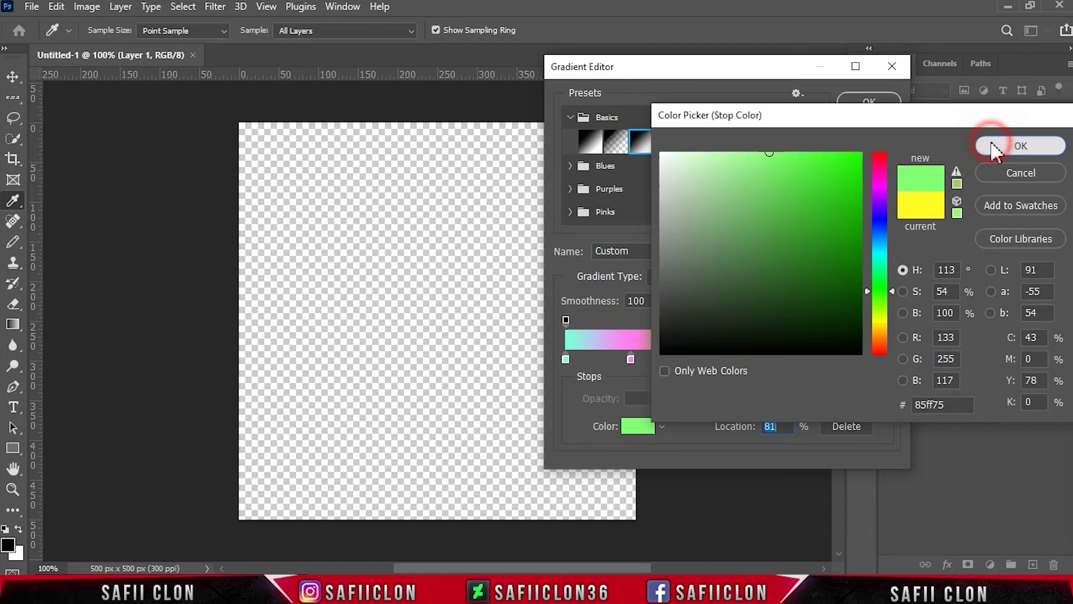
left_click(995, 145)
Step: Change the white end stop to dark magenta #981d5a and confirm the gradient
left_click(885, 358)
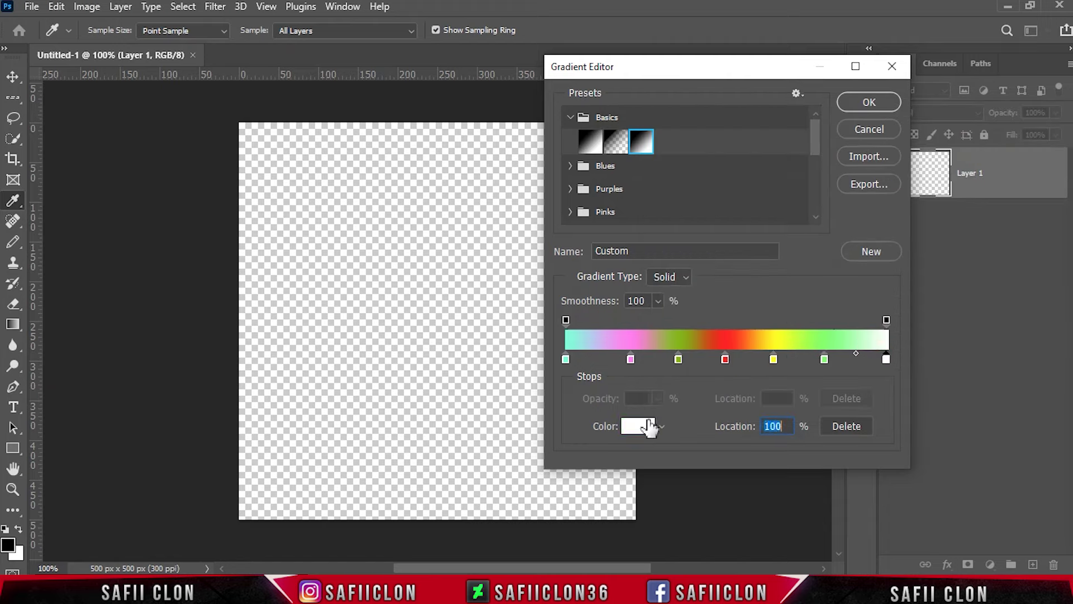
left_click(643, 427)
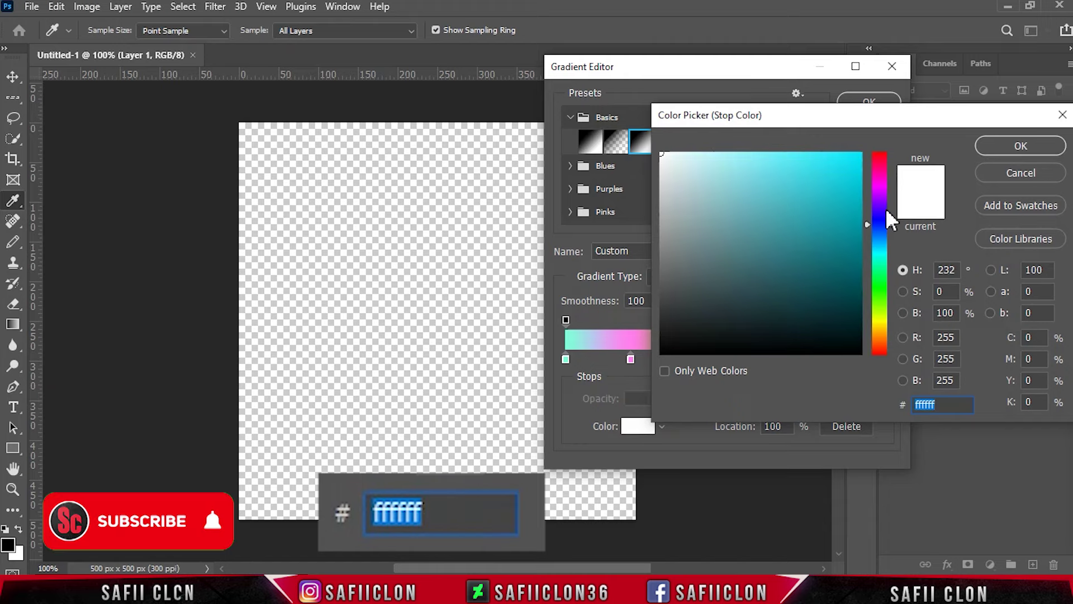
left_click_drag(888, 276, 889, 169)
left_click(816, 161)
left_click_drag(816, 161, 824, 240)
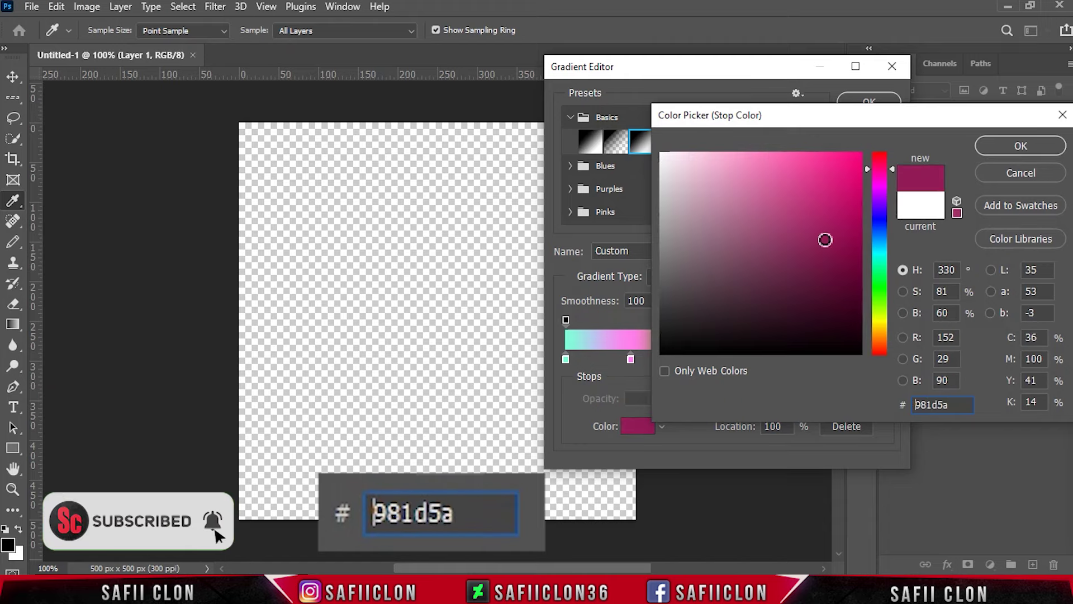
left_click(1021, 146)
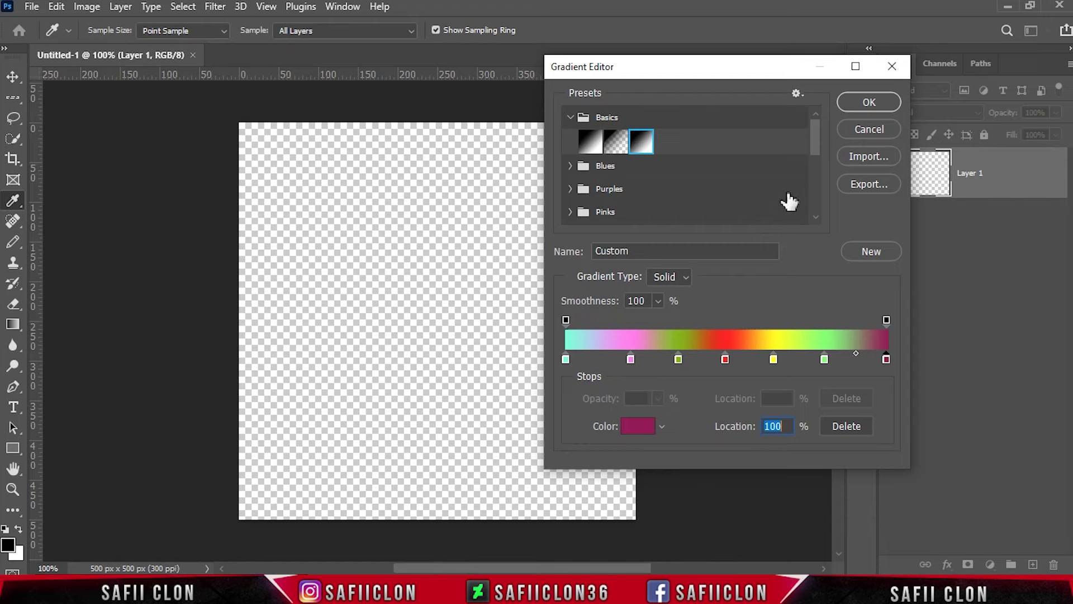
left_click(868, 101)
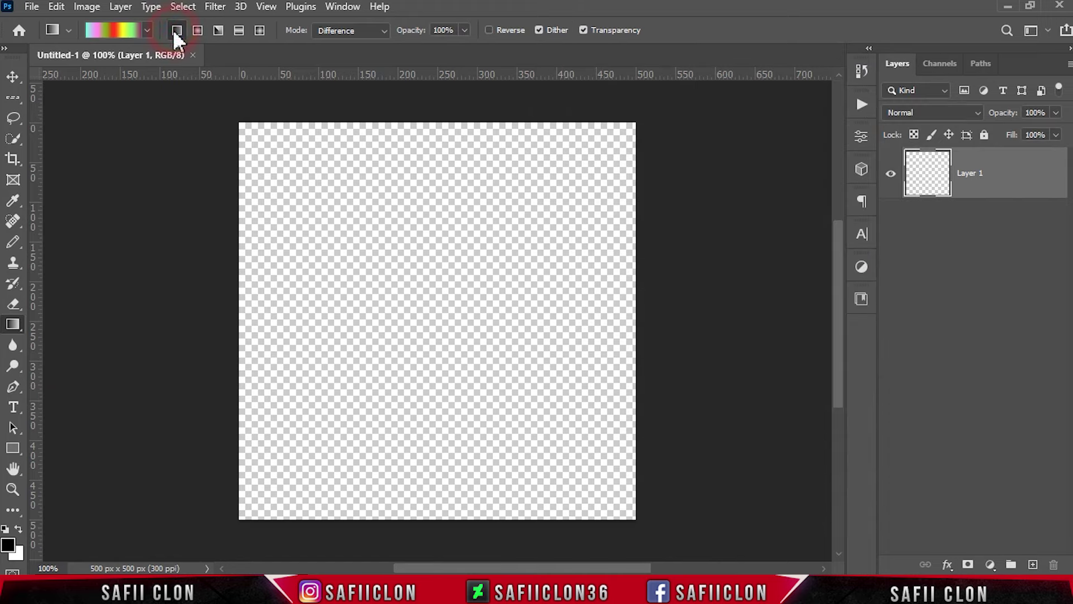
Step: Set gradient mode to Difference and layer about eight gradient drags across Layer 1
left_click(385, 31)
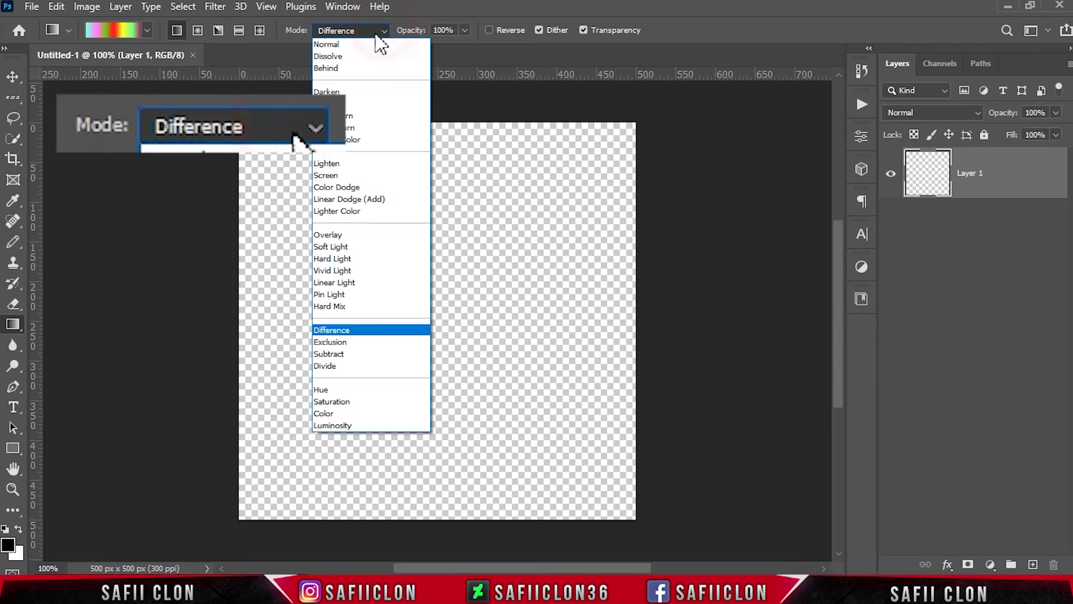
left_click(339, 331)
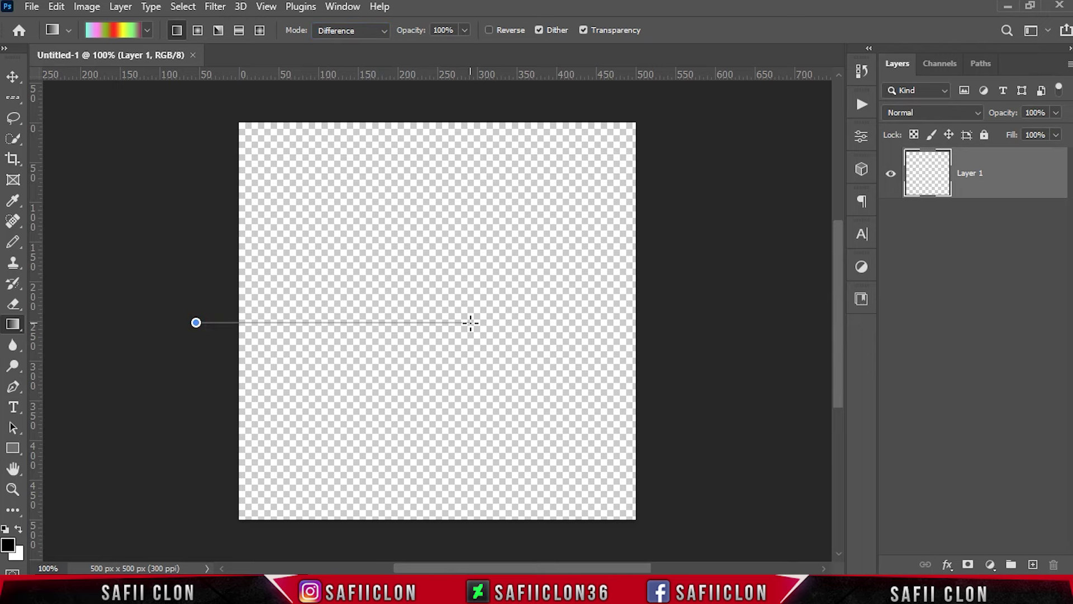
mouse_move(470, 323)
left_mouse_down()
mouse_move(537, 322)
mouse_move(509, 297)
left_mouse_up()
mouse_move(428, 96)
left_mouse_down()
mouse_move(431, 360)
mouse_move(418, 537)
mouse_move(421, 393)
left_mouse_up()
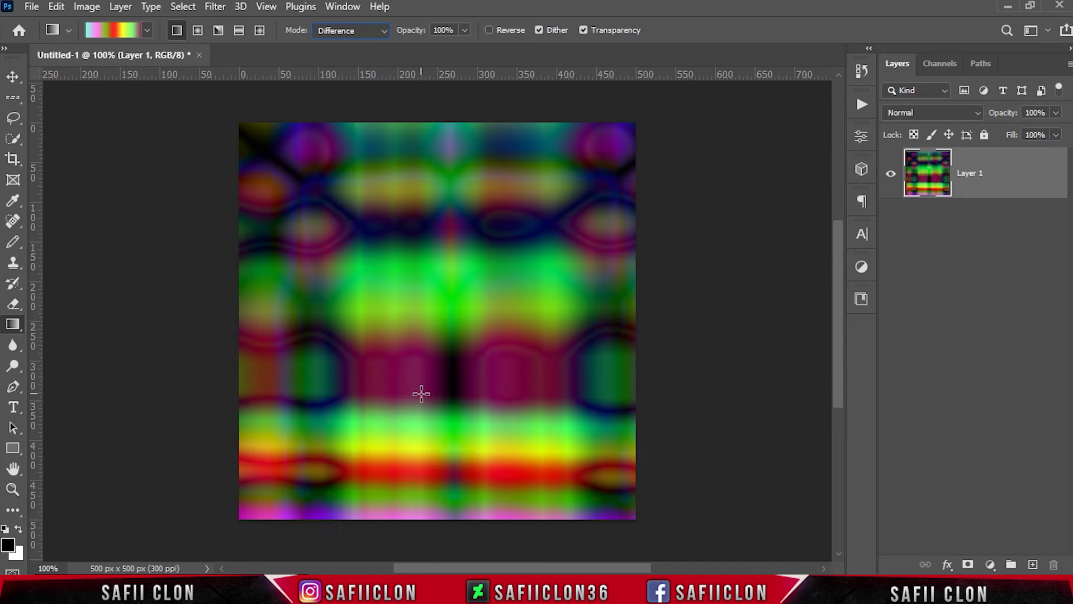
mouse_move(233, 115)
left_mouse_down()
mouse_move(462, 354)
mouse_move(434, 324)
left_mouse_up()
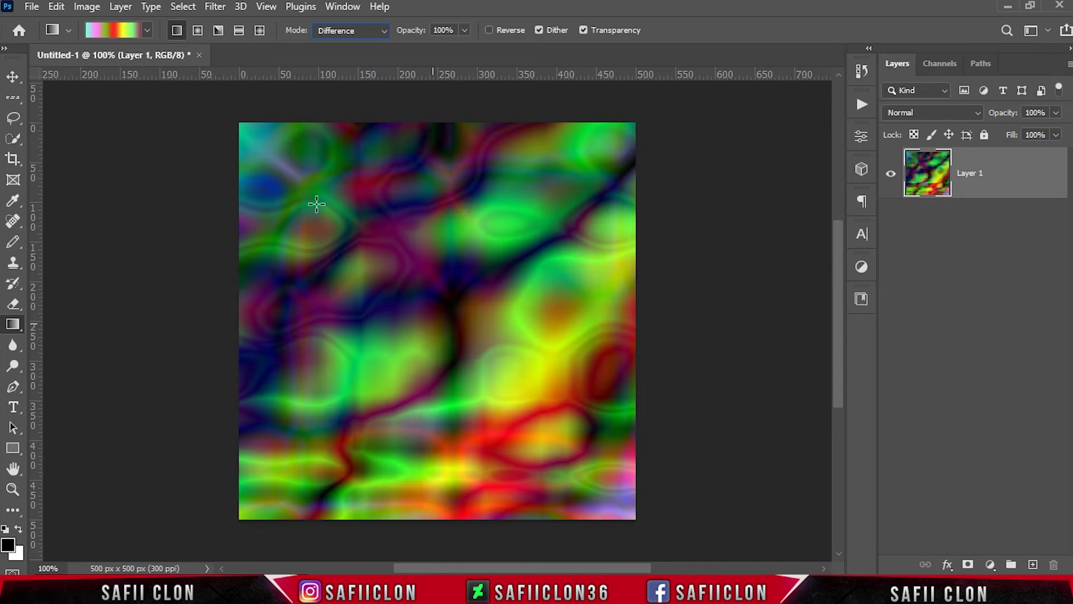
mouse_move(435, 369)
left_mouse_down()
mouse_move(434, 534)
mouse_move(417, 170)
mouse_move(437, 100)
mouse_move(441, 365)
left_mouse_up()
left_click_drag(374, 313, 374, 312)
mouse_move(223, 105)
left_mouse_down()
mouse_move(575, 426)
mouse_move(423, 290)
left_mouse_up()
left_click_drag(426, 111, 427, 336)
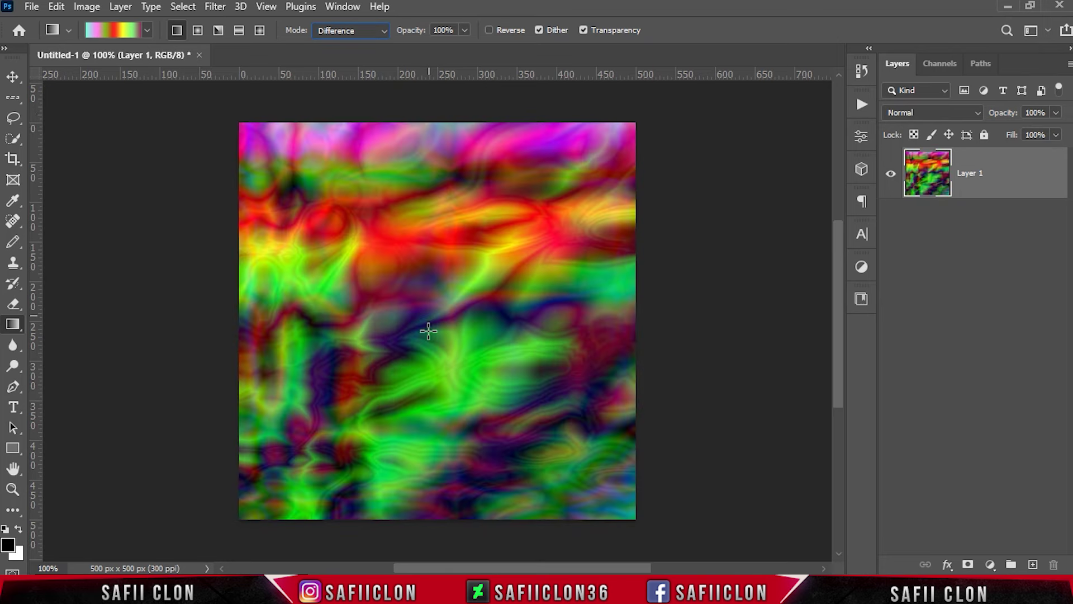
left_click_drag(451, 541, 445, 336)
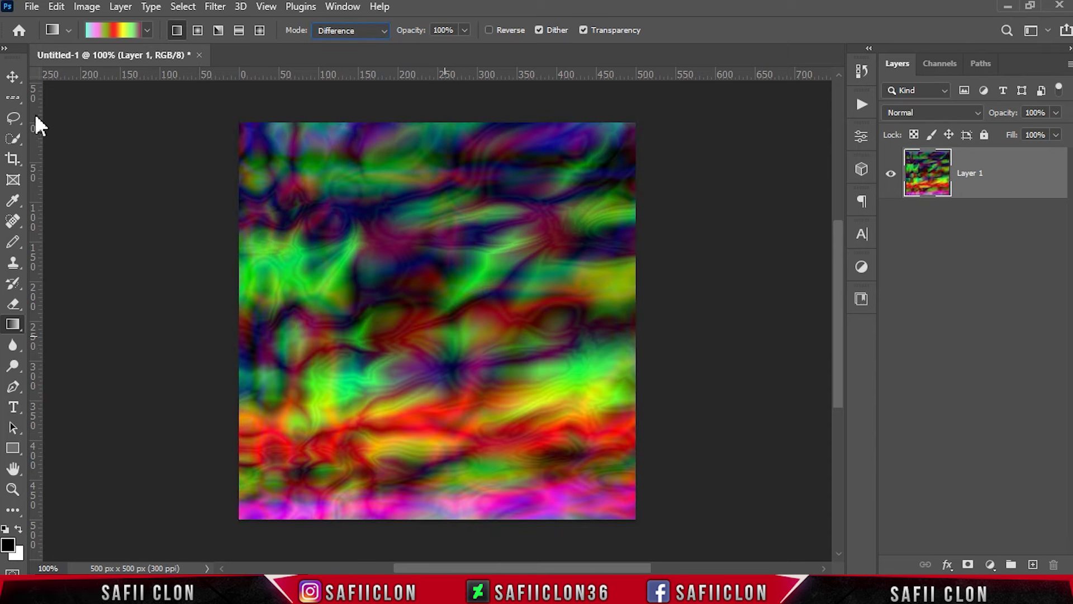
left_click(13, 99)
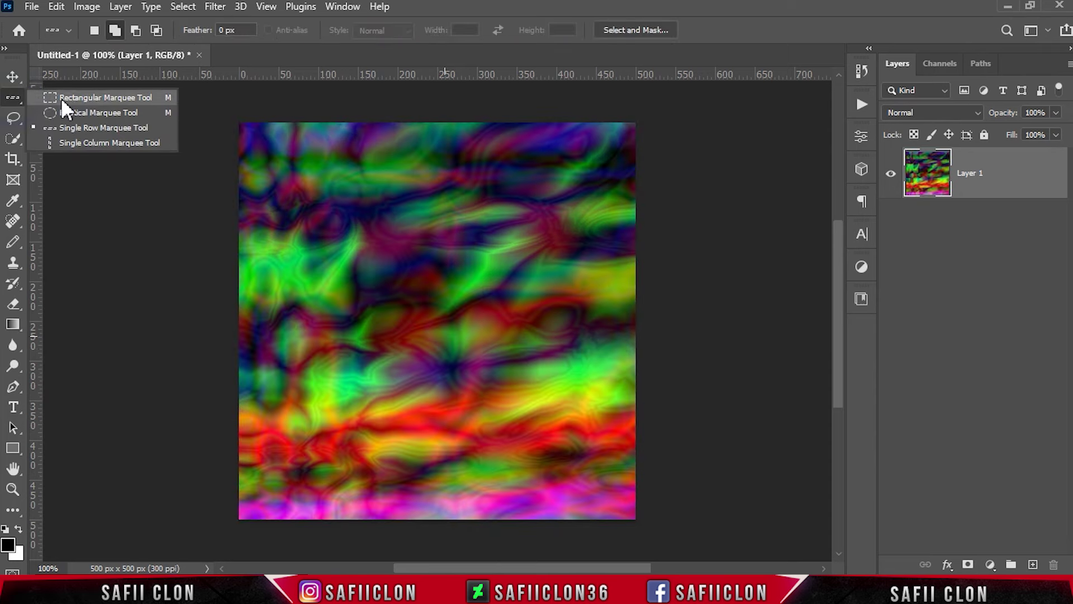
Step: Use the Single Row Marquee in Add to selection mode to select eight one-pixel rows
left_click(84, 127)
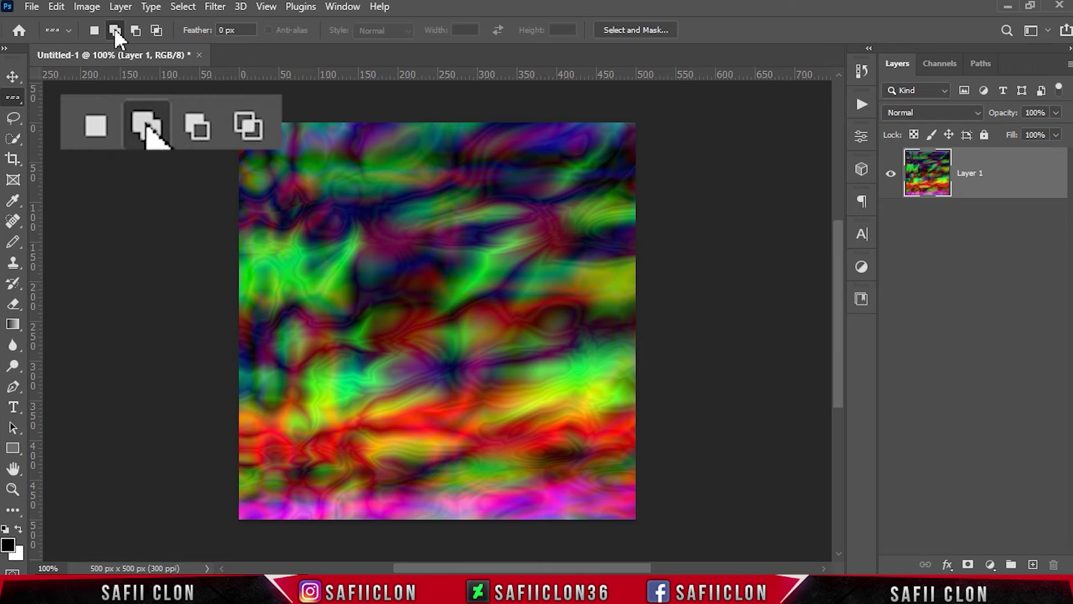
left_click(114, 30)
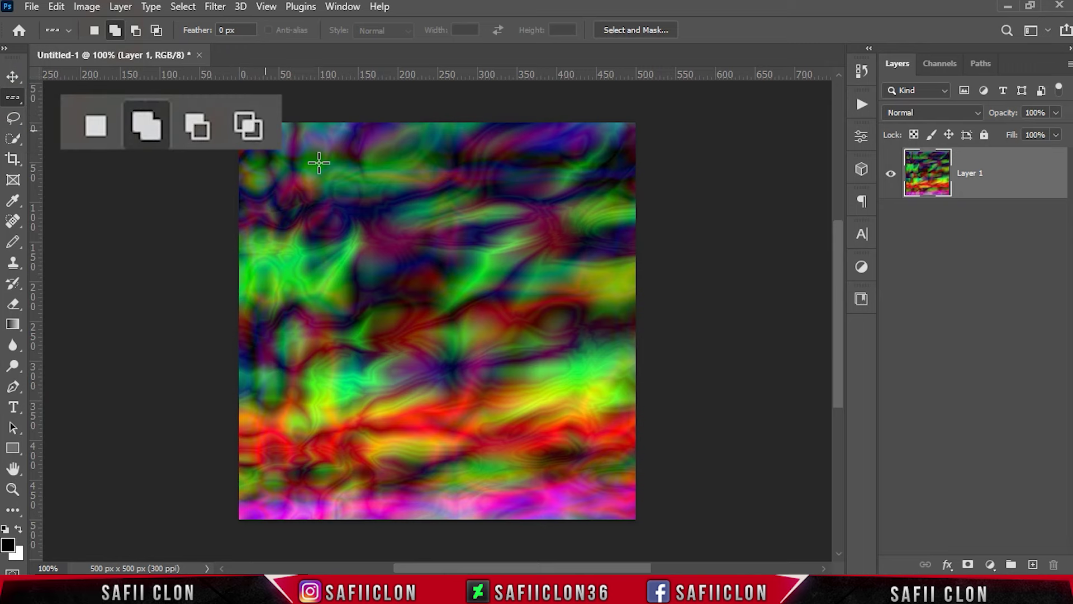
left_click(384, 164)
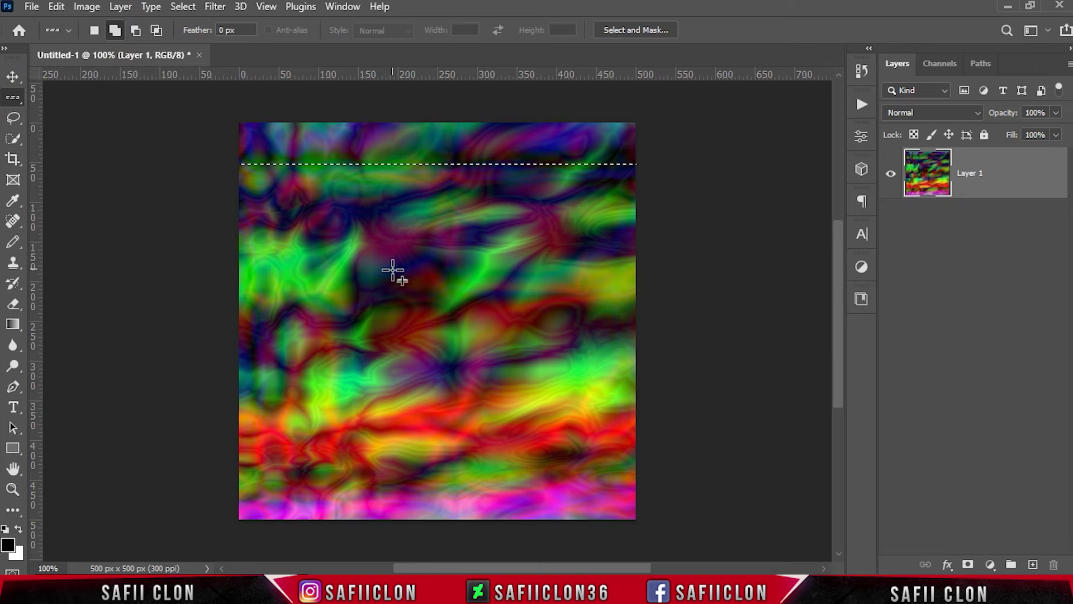
left_click(391, 300)
left_click(431, 395)
left_click(431, 461)
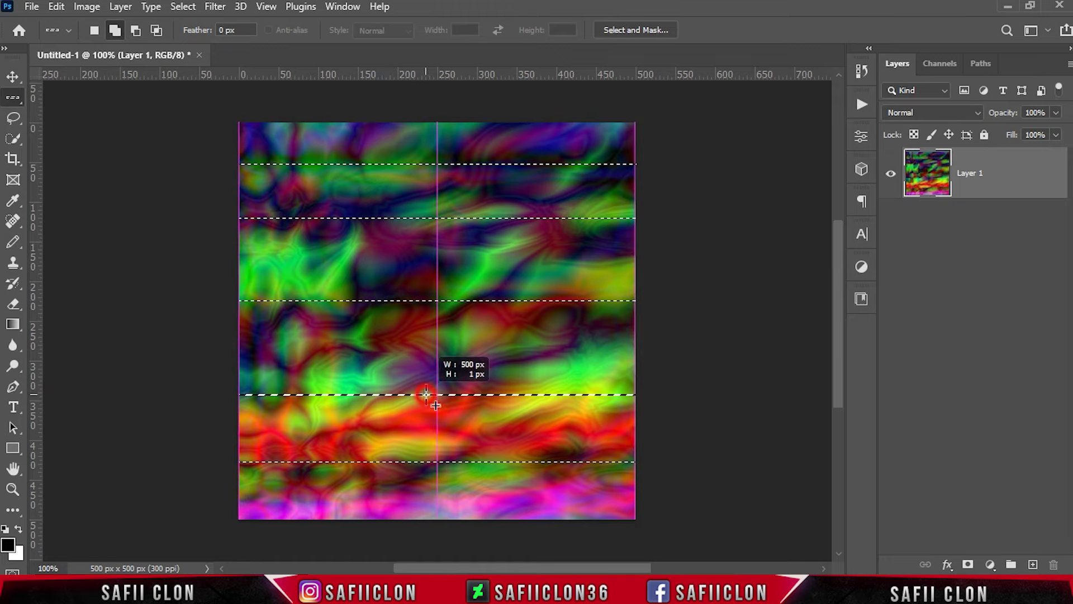
left_click(435, 417)
left_click(438, 218)
left_click(441, 264)
left_click(447, 291)
Step: Add about eleven more one-pixel row selections in the remaining gaps
left_click(451, 348)
left_click(451, 353)
left_click(455, 426)
left_click(458, 502)
left_click(491, 498)
left_click(480, 453)
left_click(450, 321)
left_click(511, 155)
left_click(510, 126)
left_click(514, 343)
left_click(529, 223)
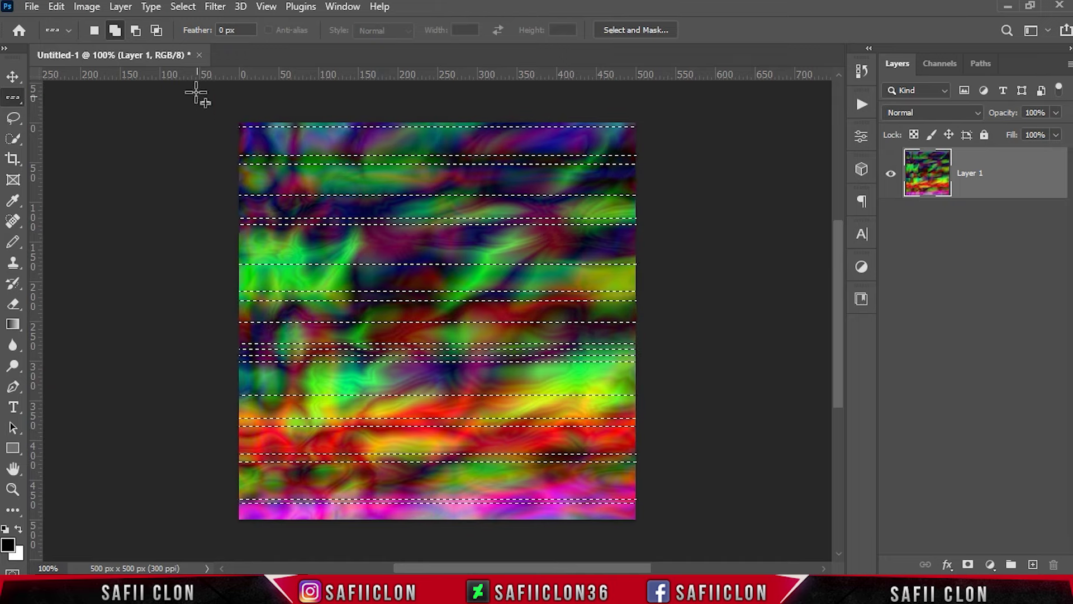
left_click(183, 7)
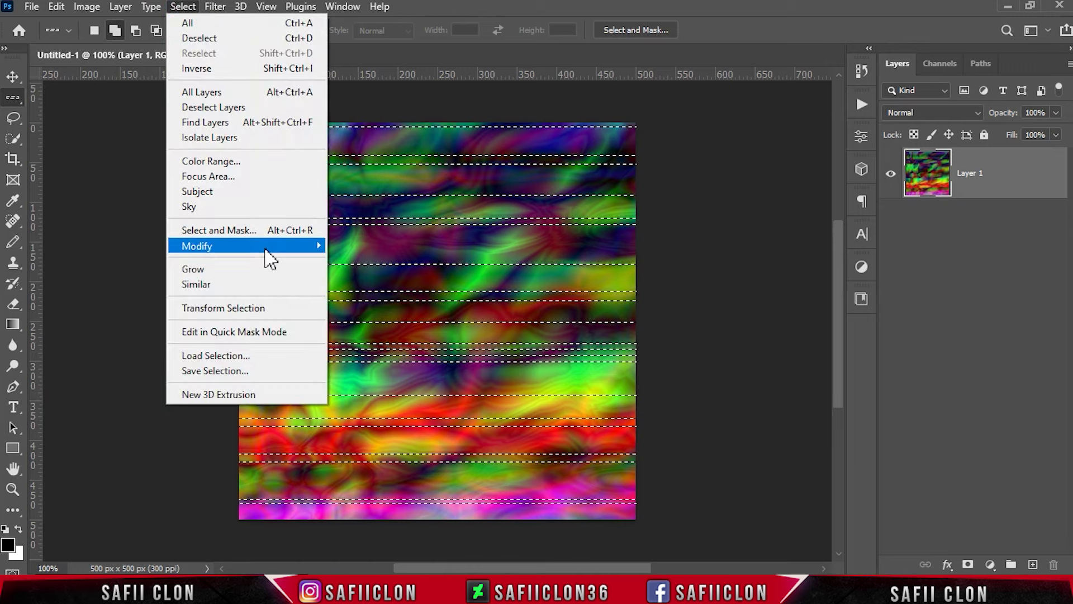
Step: Expand the row selections by 2 pixels
mouse_move(245, 246)
left_click(372, 276)
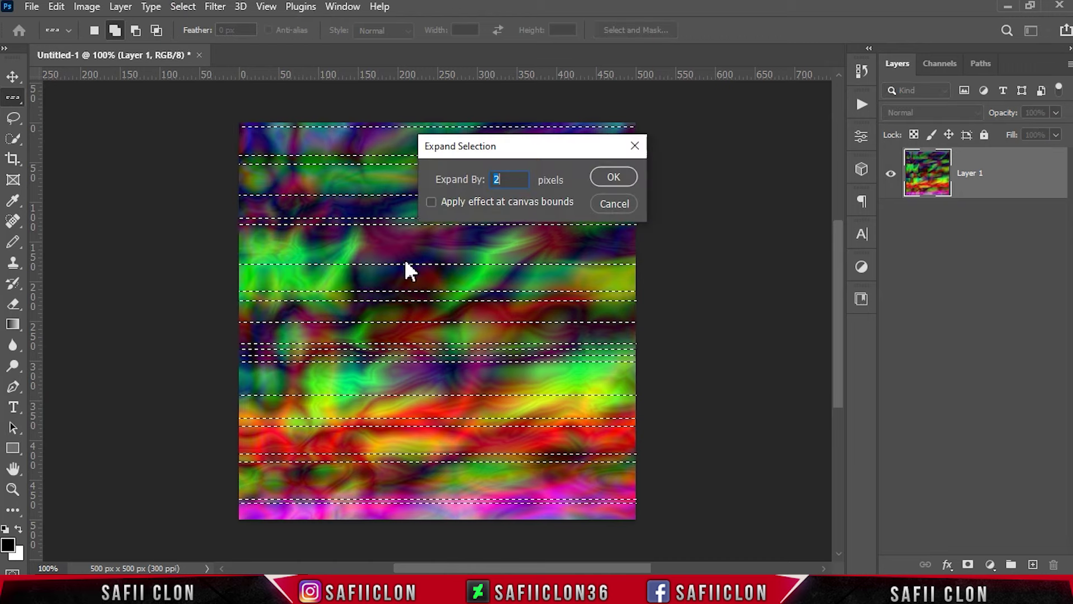
double_click(508, 179)
type("2")
left_click(614, 177)
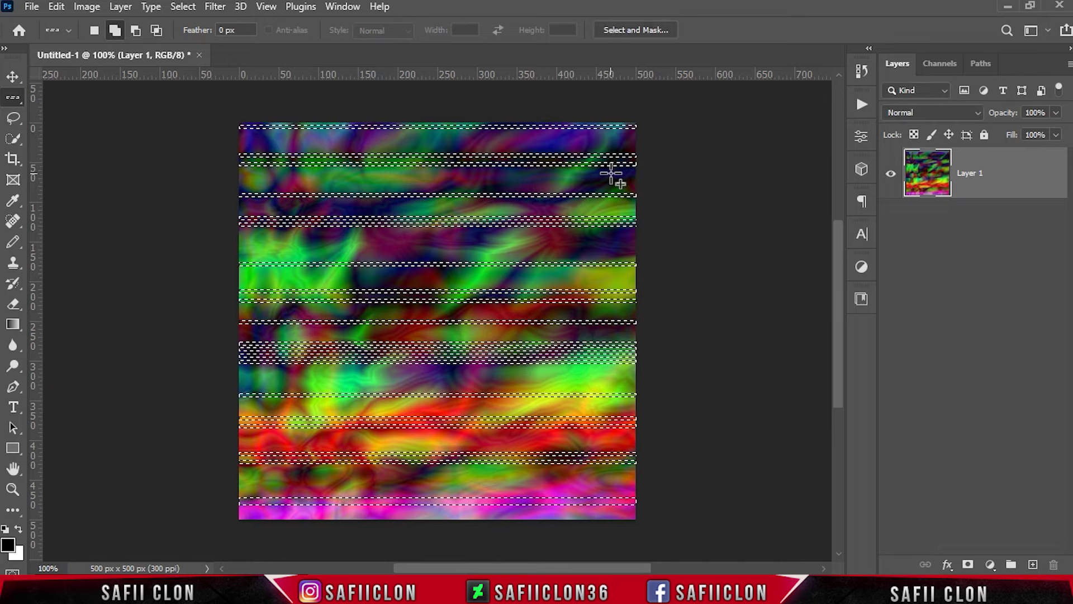
Step: Feather the row selections by 1 pixel
left_click(183, 6)
mouse_move(243, 246)
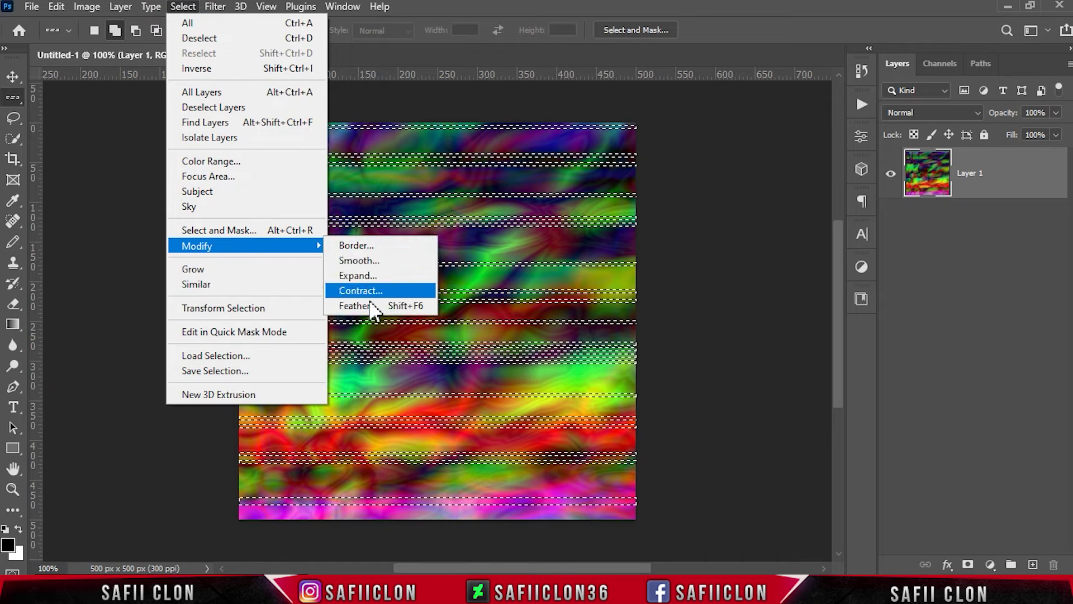
left_click(357, 305)
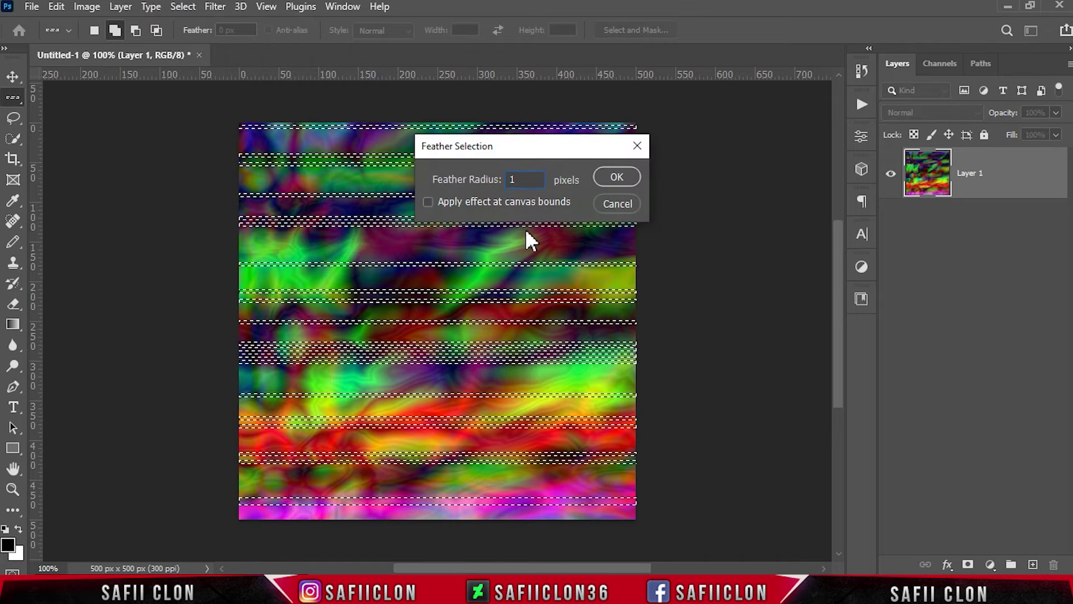
left_click(623, 177)
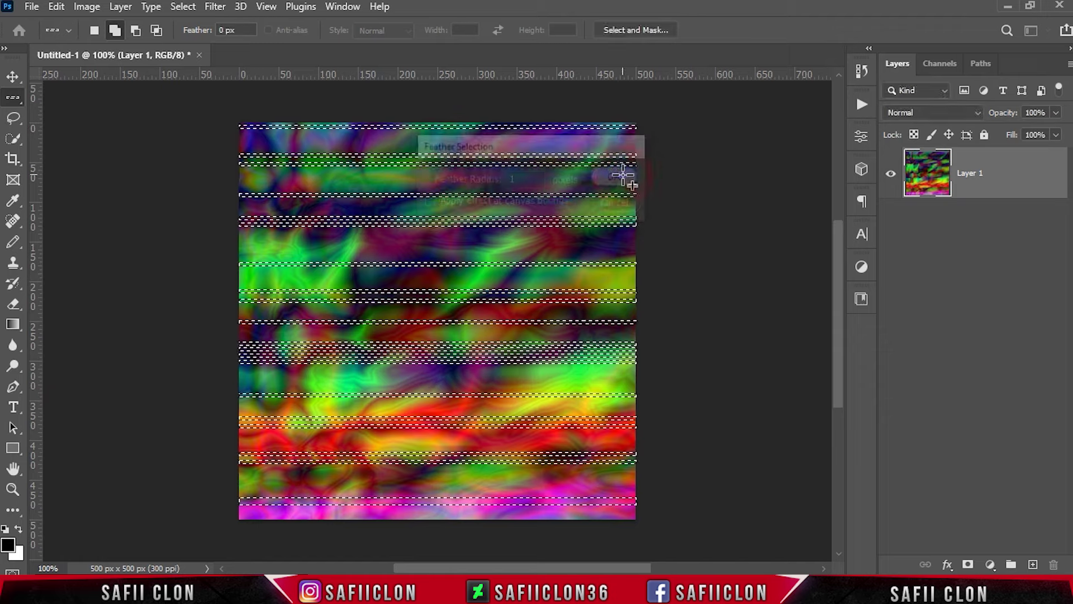
left_click(57, 7)
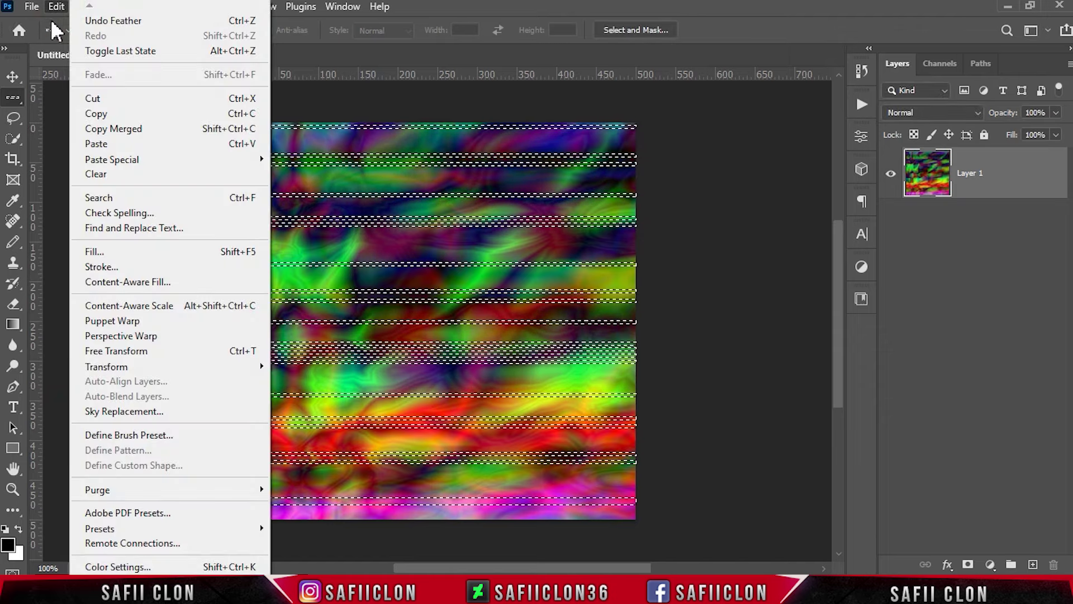
Step: Copy the selected strips and paste them as new Layer 2
left_click(114, 119)
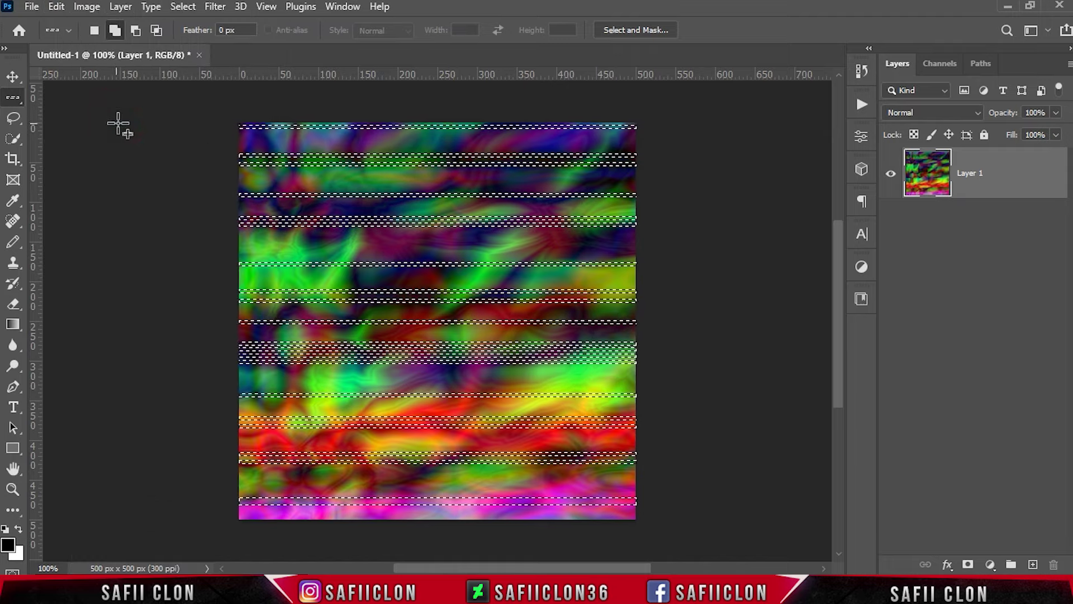
left_click(56, 7)
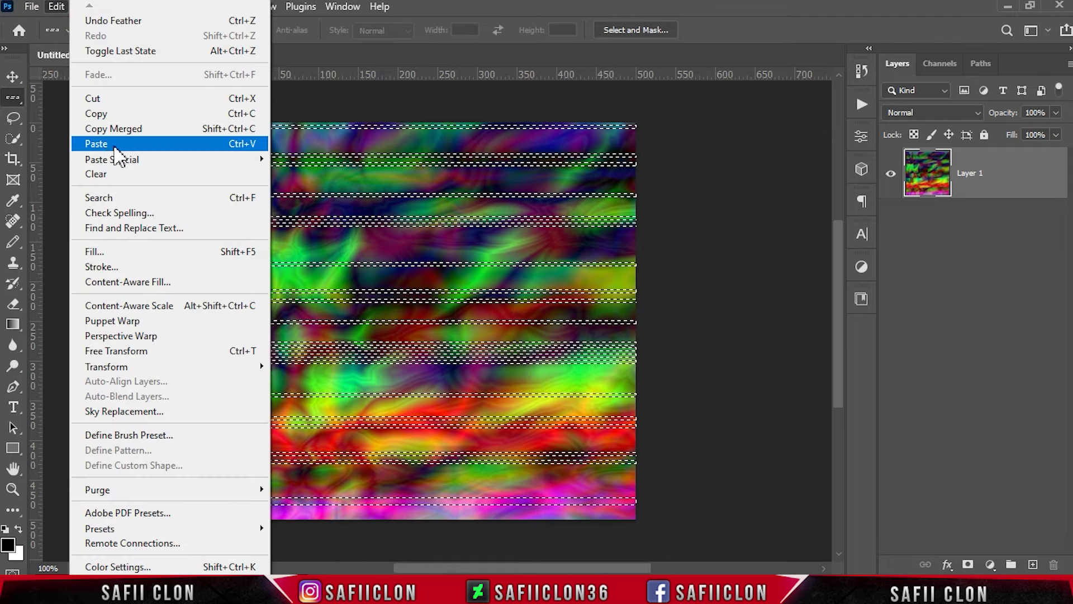
left_click(109, 147)
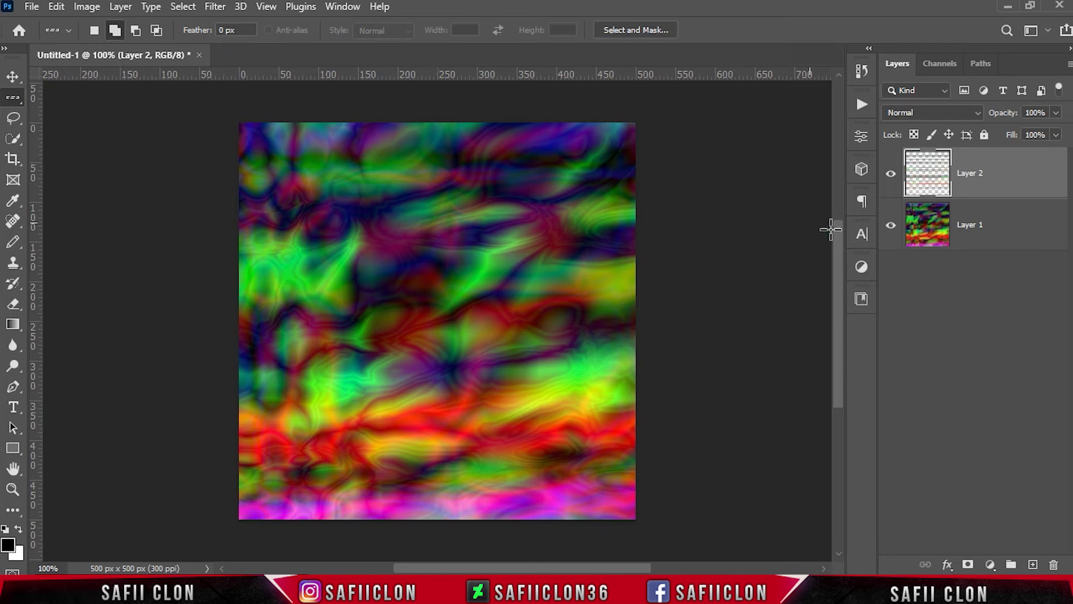
Step: Toggle Layer 1 and Layer 2 visibility to check the pasted strips
left_click(890, 225)
left_click(891, 173)
left_click(891, 174)
left_click(891, 173)
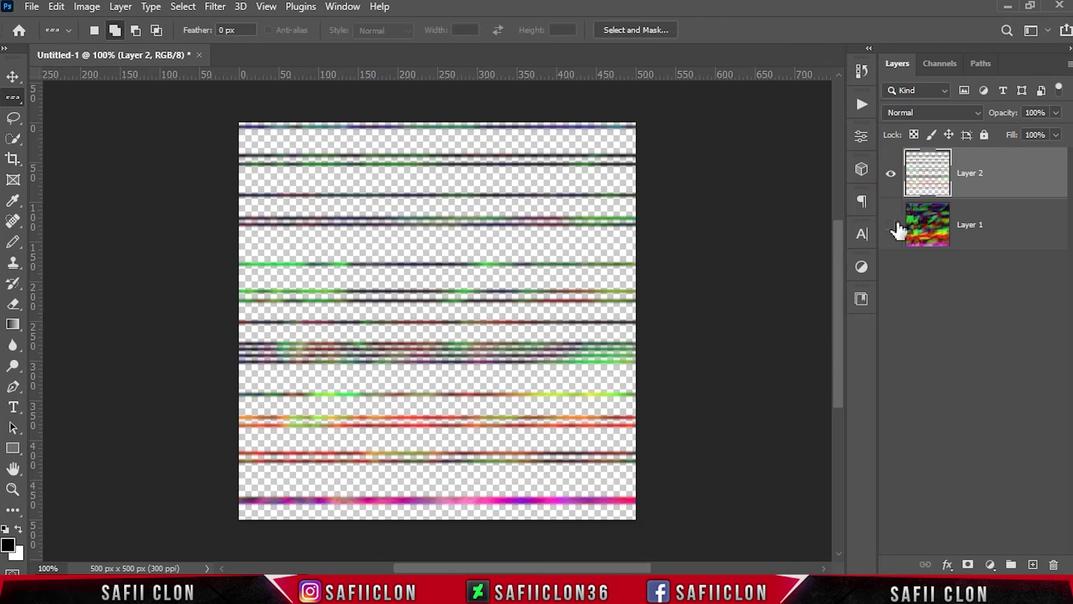
left_click(891, 225)
left_click(1014, 180)
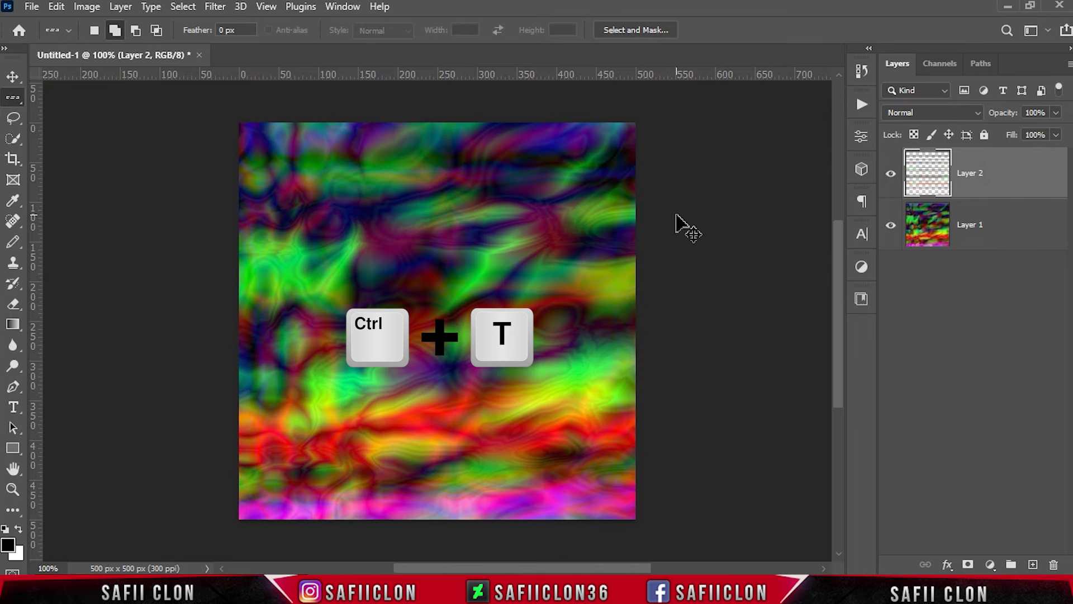
Step: Rotate Layer 2's strips 90° clockwise, scale them to about 119.61%, and nudge up
key("ctrl+t")
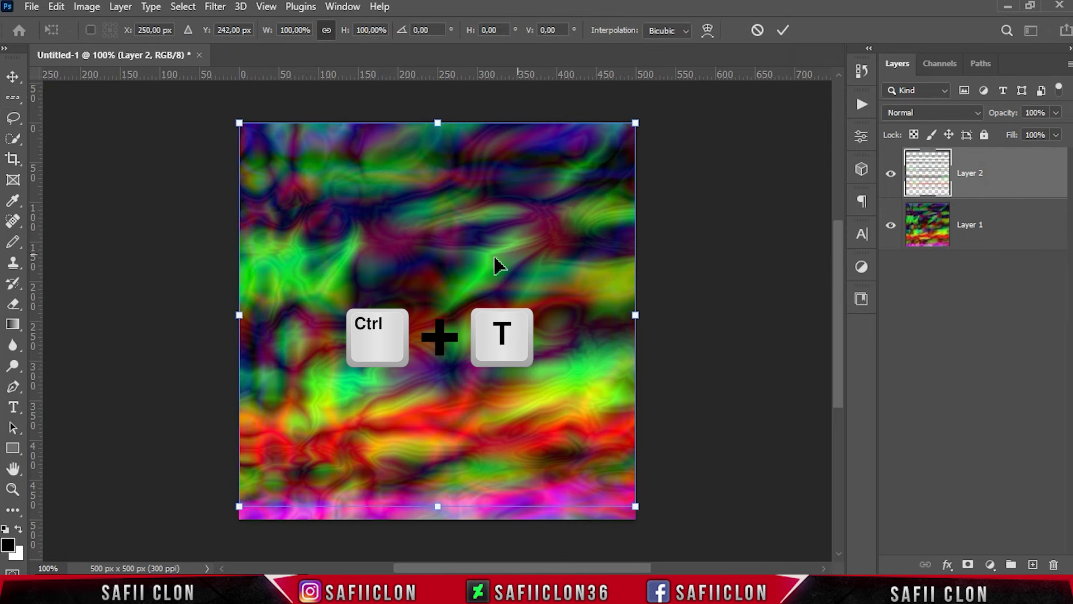
right_click(472, 244)
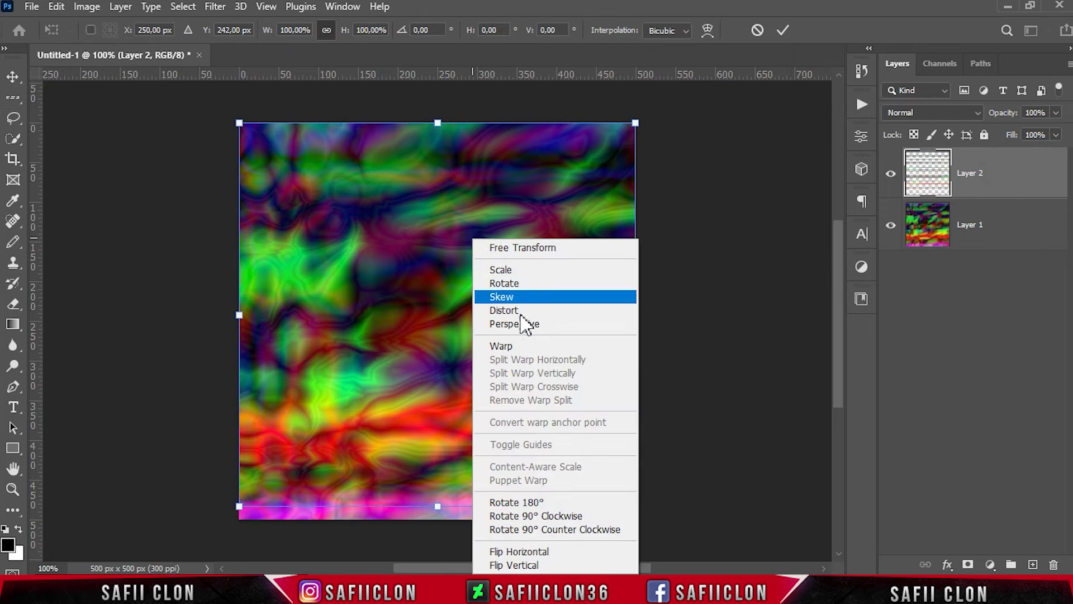
left_click(559, 510)
left_click_drag(629, 116, 670, 81)
mouse_move(544, 327)
left_mouse_down()
mouse_move(545, 296)
mouse_move(545, 323)
left_mouse_up()
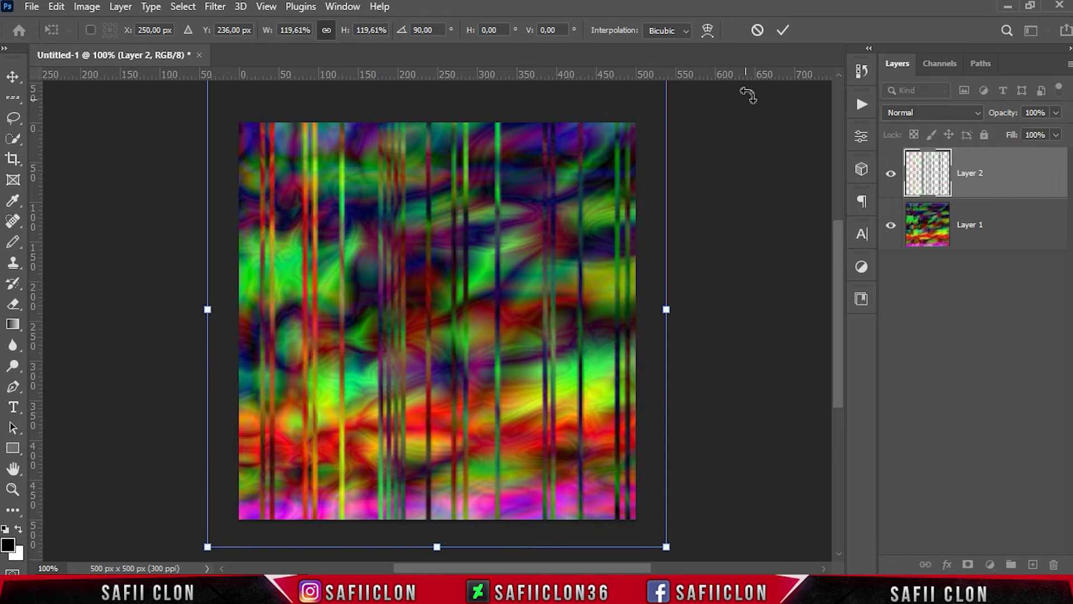
left_click(783, 30)
key("m")
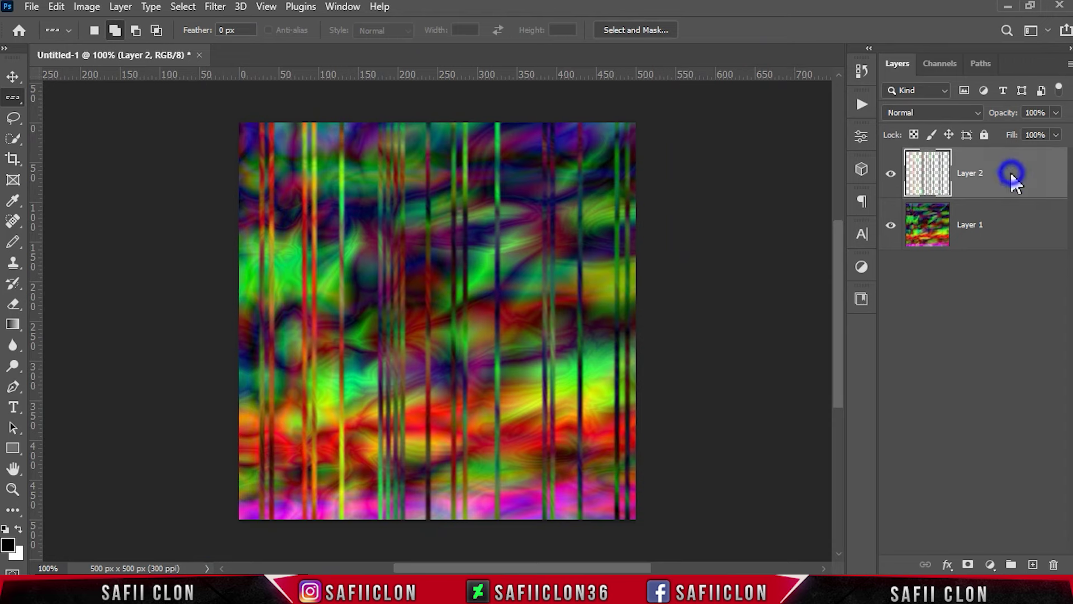
Step: Duplicate Layer 2 to create Layer 2 copy
right_click(1015, 178)
left_click(841, 82)
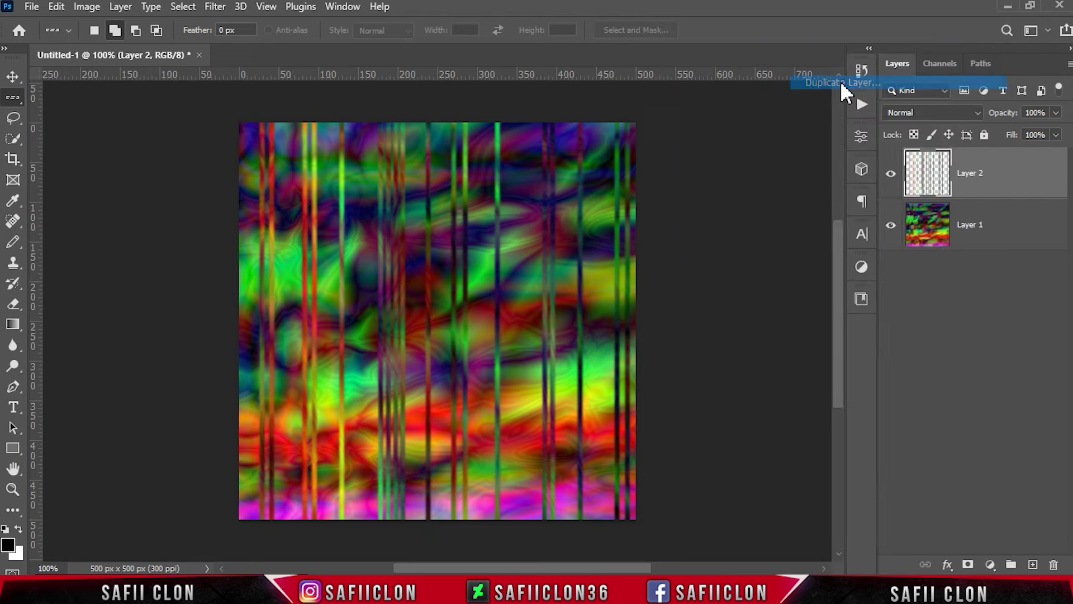
left_click(662, 148)
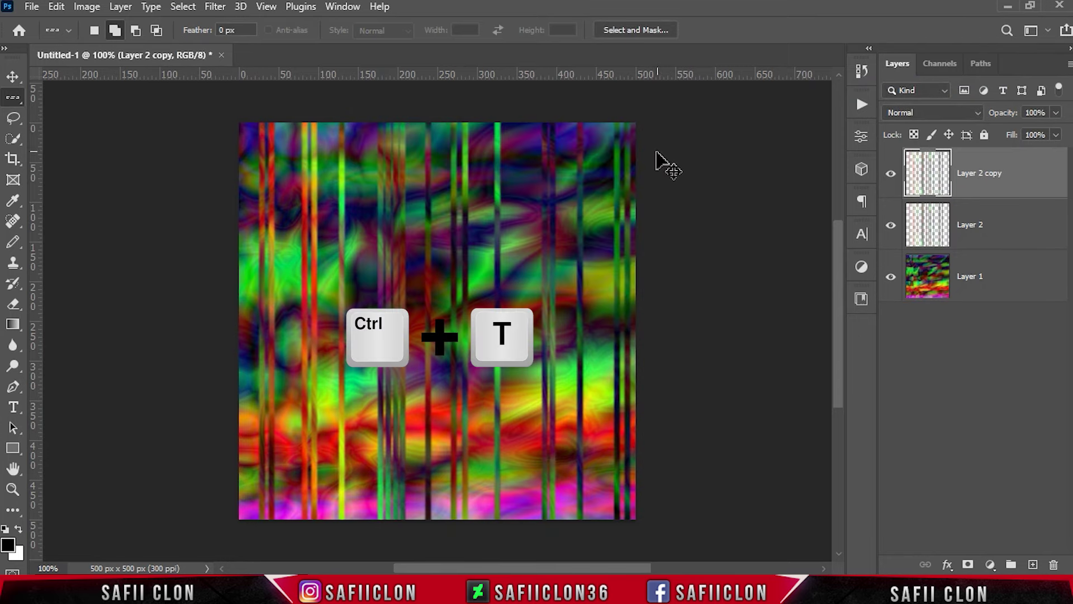
Step: Rotate the copied stripes 90° clockwise, scale to about 129%, tilt to ~95°, commit, then hide the layer
key("ctrl+t")
right_click(468, 211)
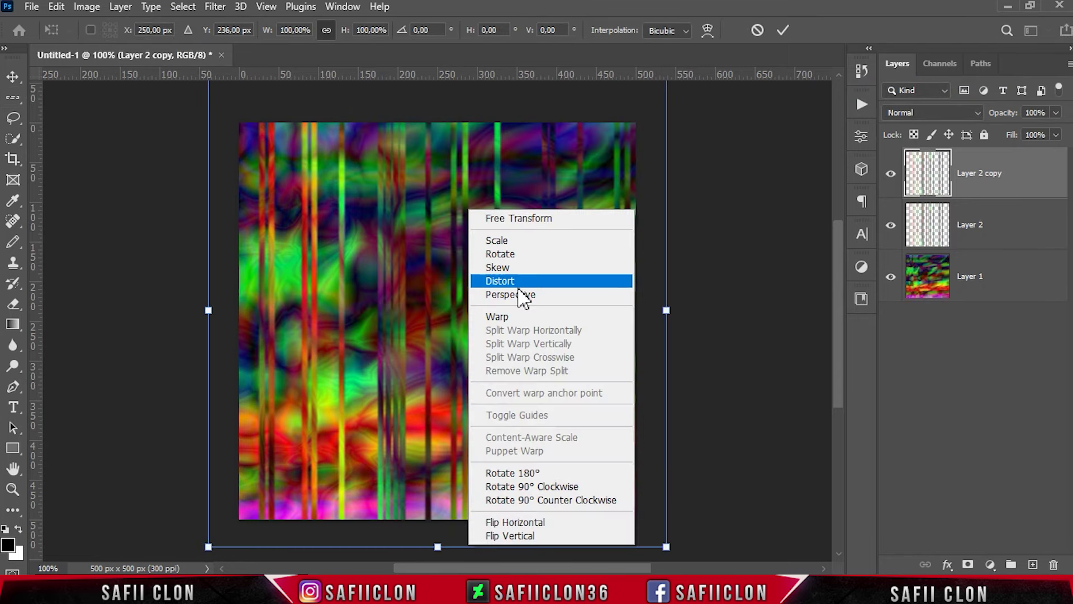
left_click(559, 487)
mouse_move(675, 307)
left_mouse_down()
mouse_move(751, 305)
mouse_move(735, 306)
left_mouse_up()
left_click_drag(592, 332, 592, 354)
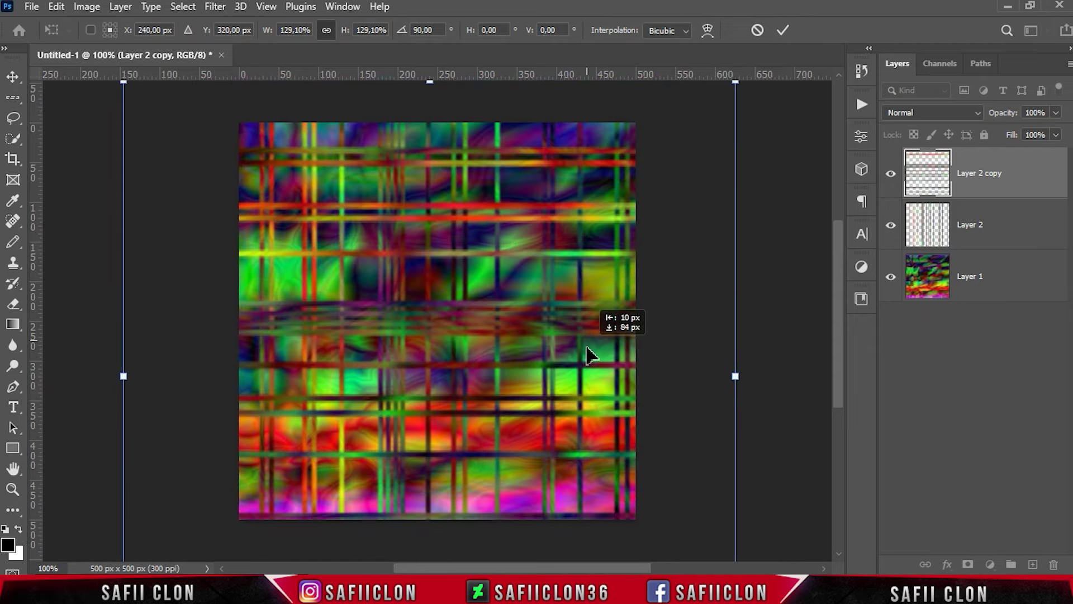
left_click_drag(736, 376, 734, 376)
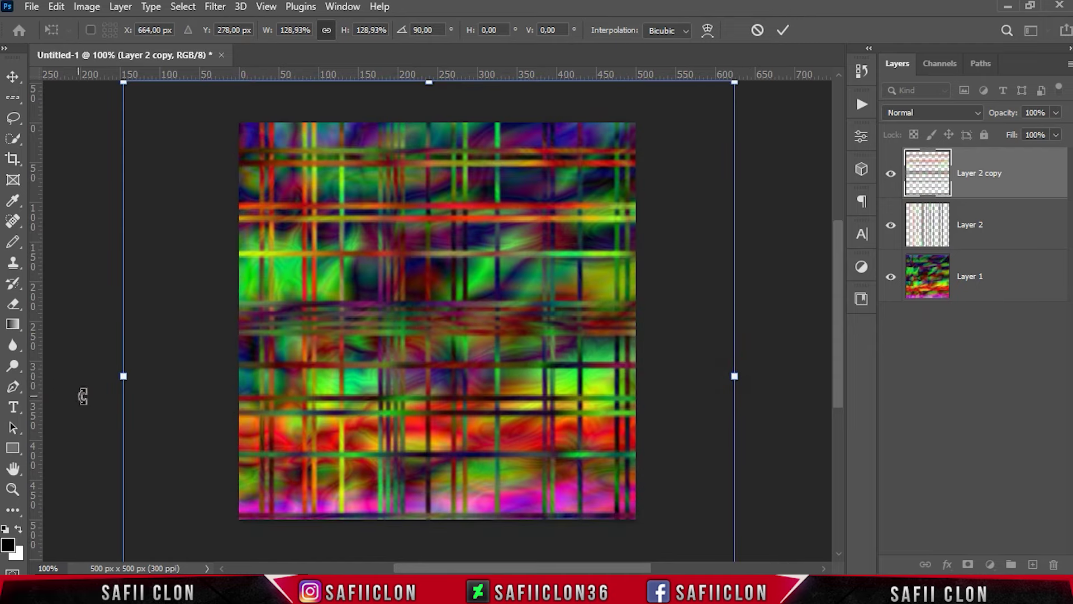
left_click_drag(48, 390, 120, 341)
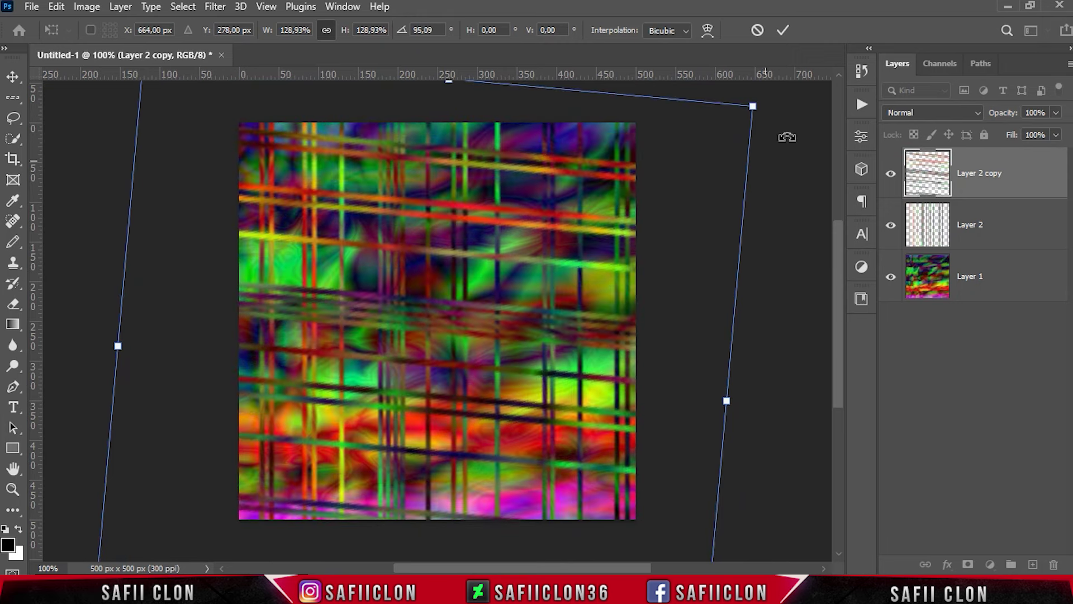
left_click(782, 30)
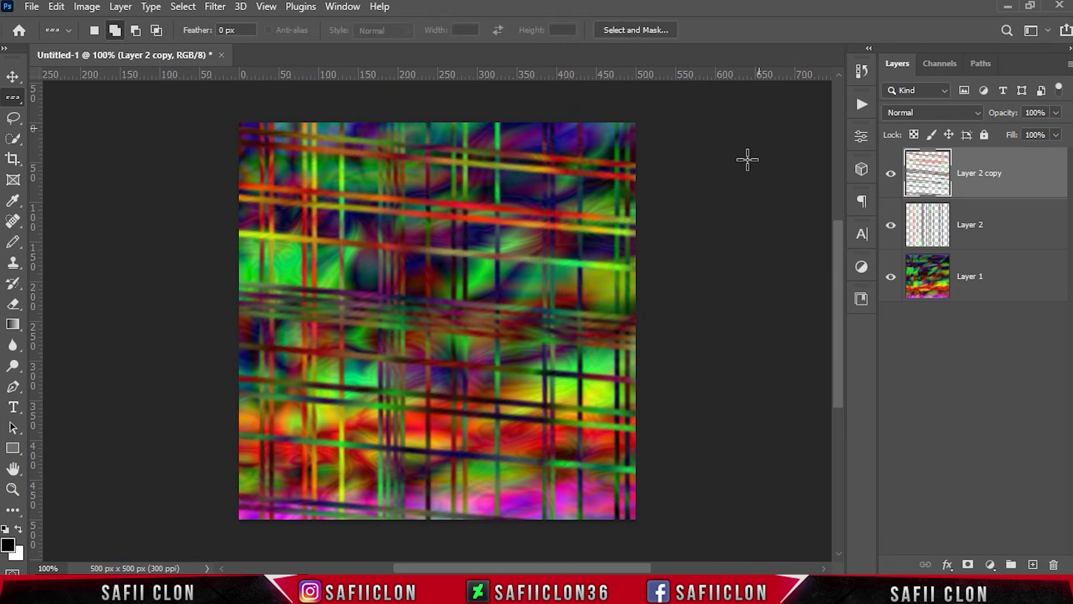
left_click(891, 173)
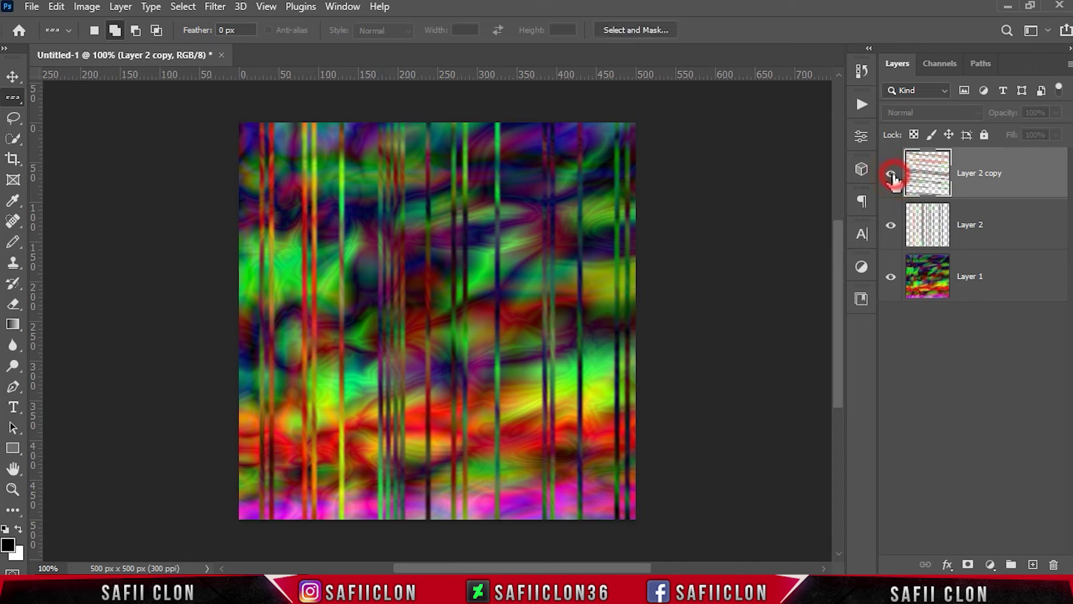
Step: Show both stripe layers and convert Layer 2 and Layer 2 copy into one smart object
left_click(891, 224)
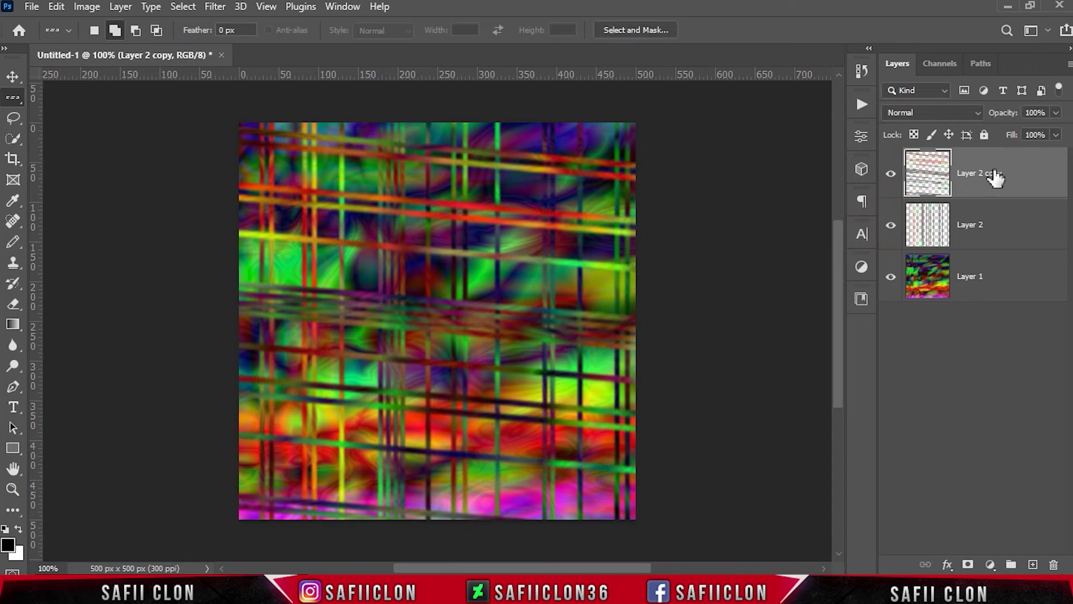
left_click(1001, 229, "shift")
right_click(1000, 229)
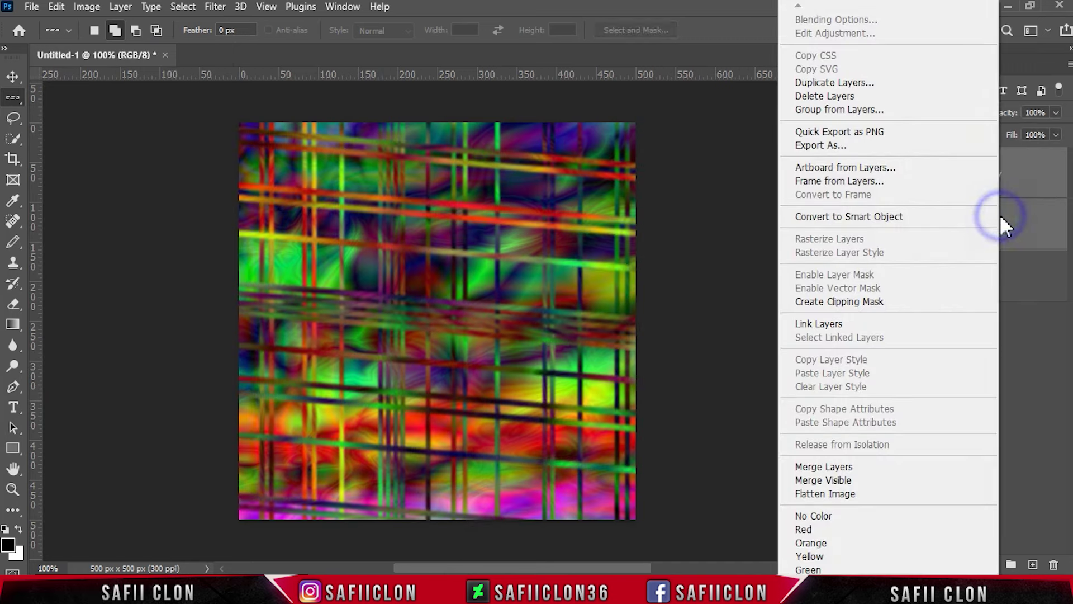
left_click(866, 217)
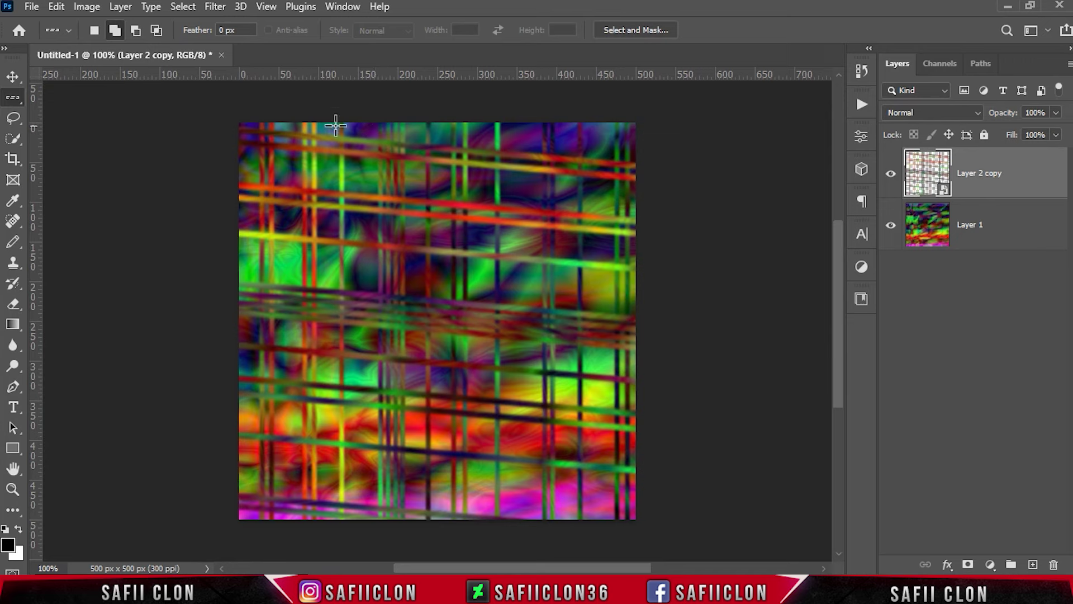
left_click(215, 6)
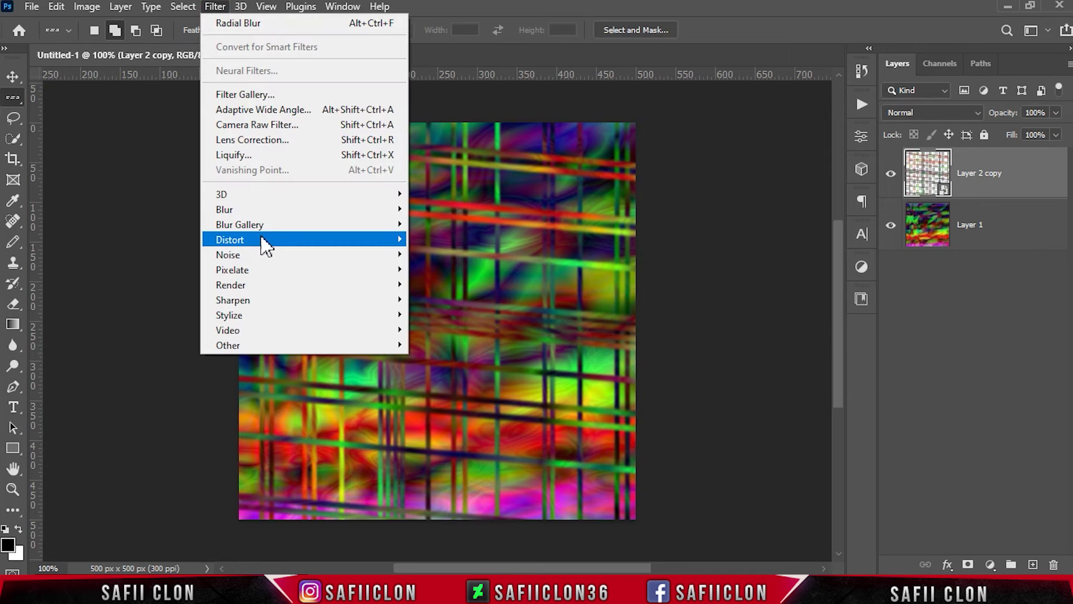
mouse_move(230, 239)
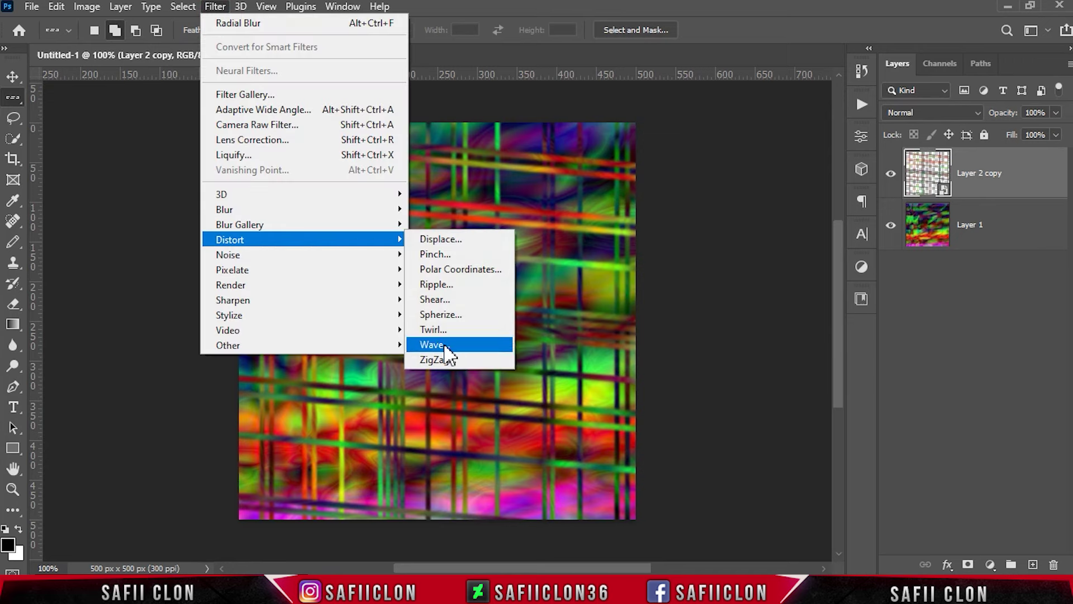
Step: Apply a Sine Wave distortion with wavelength 24–141 and amplitude 147–329 to the stripes
left_click(446, 345)
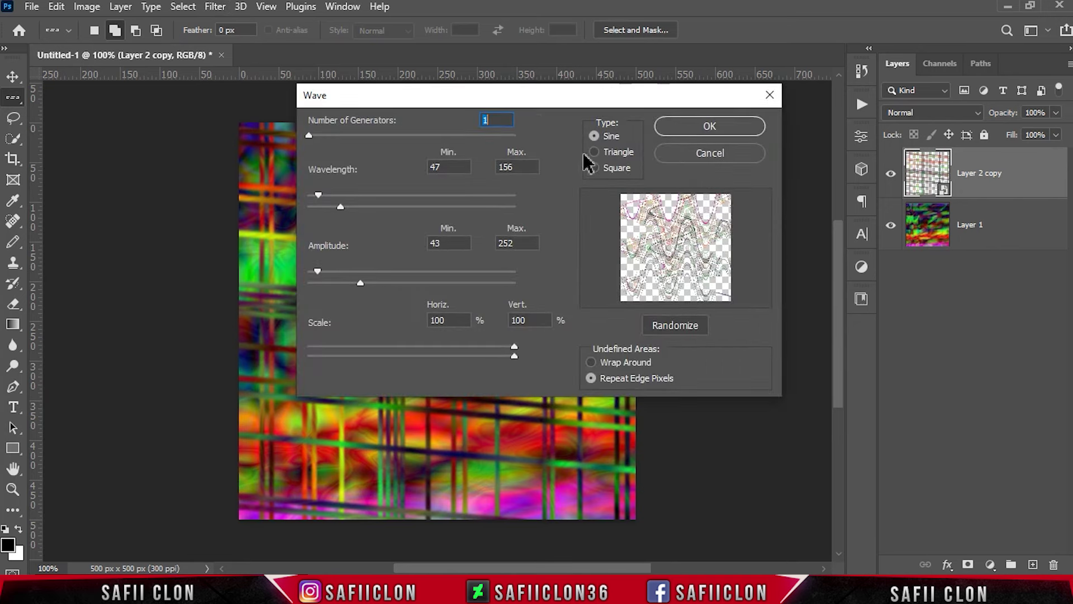
left_click(596, 138)
left_click(310, 137)
mouse_move(340, 207)
left_mouse_down()
mouse_move(351, 207)
mouse_move(324, 195)
left_mouse_up()
left_click_drag(361, 283, 357, 272)
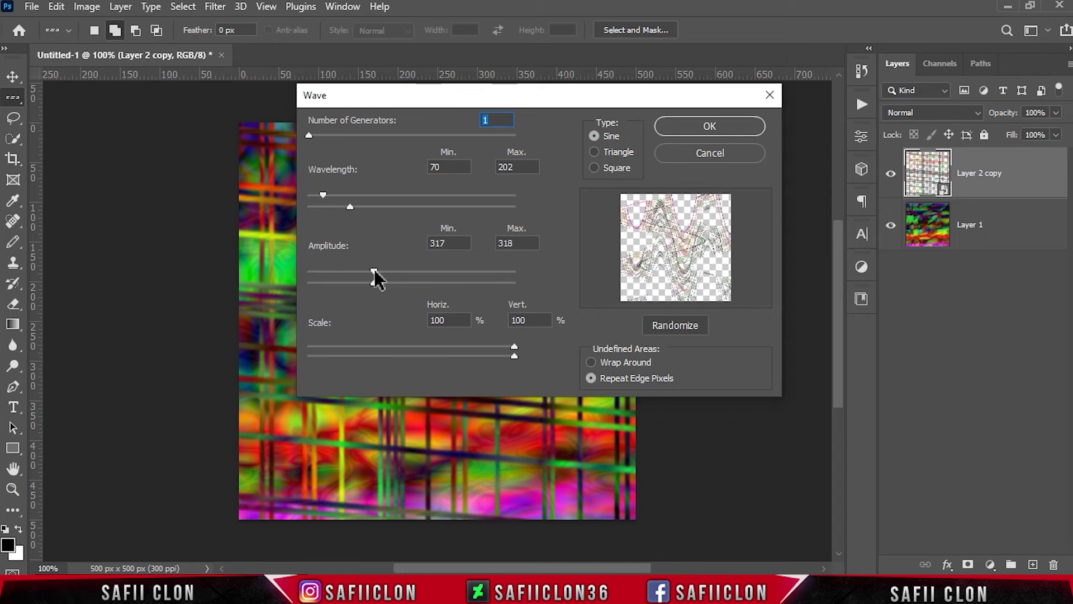
mouse_move(323, 194)
left_mouse_down()
mouse_move(314, 196)
mouse_move(342, 207)
left_mouse_up()
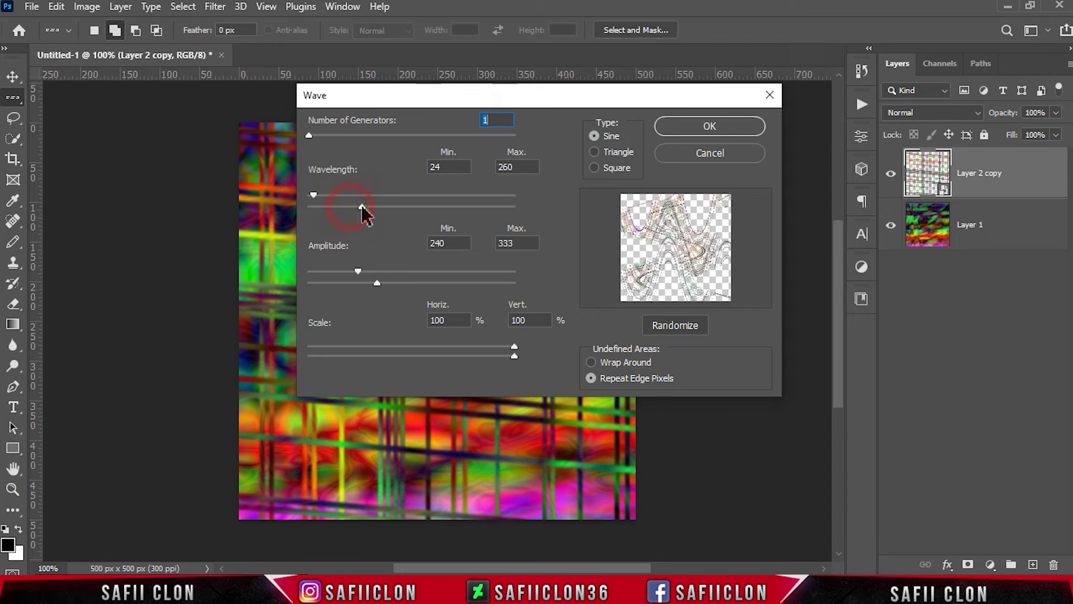
left_click_drag(377, 283, 337, 271)
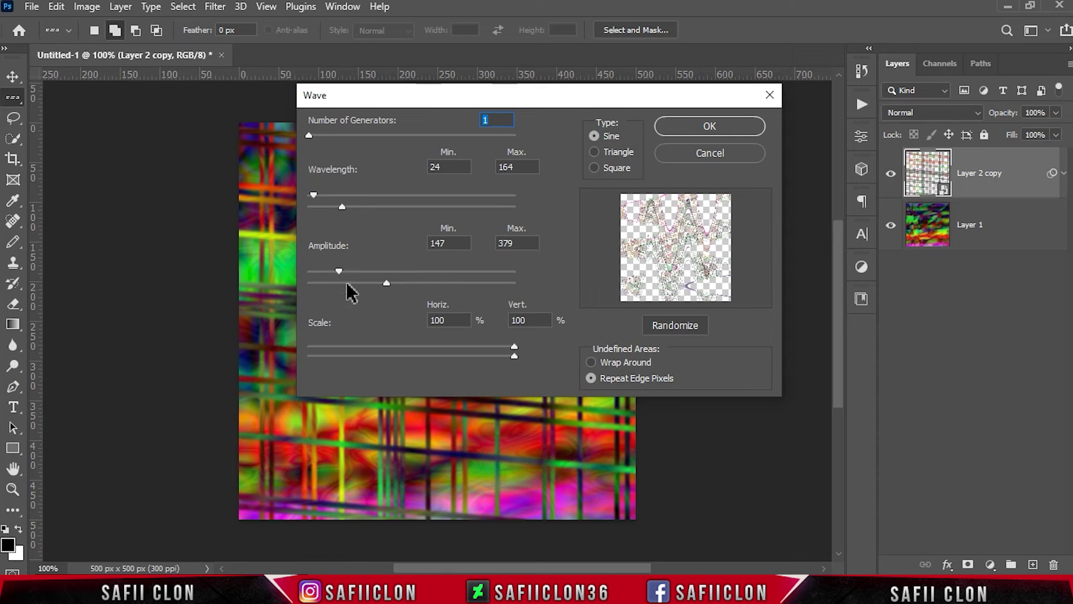
left_click_drag(386, 284, 375, 285)
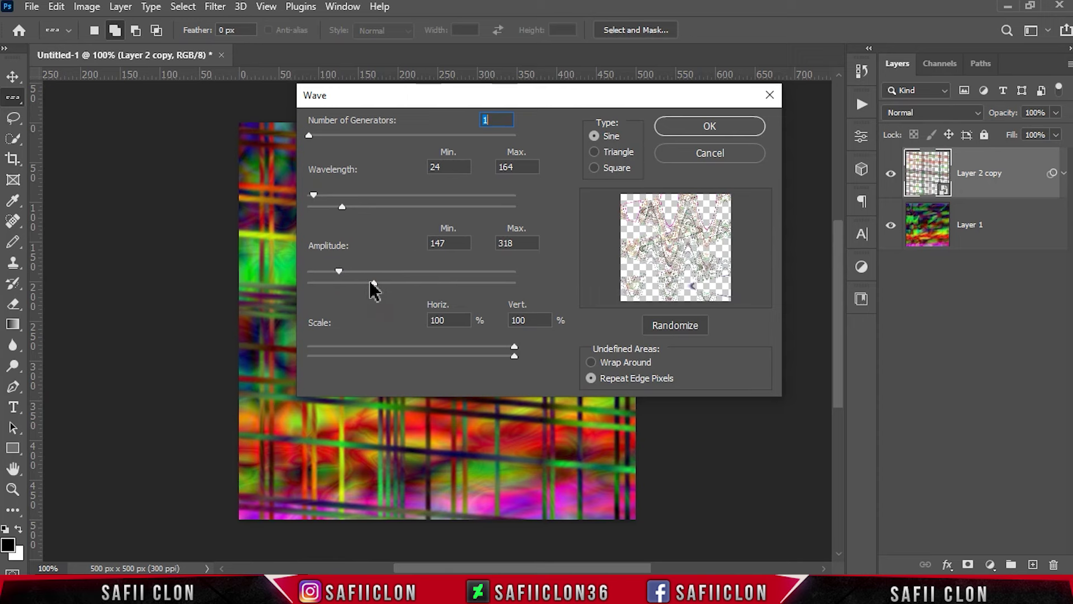
left_click_drag(342, 208, 339, 208)
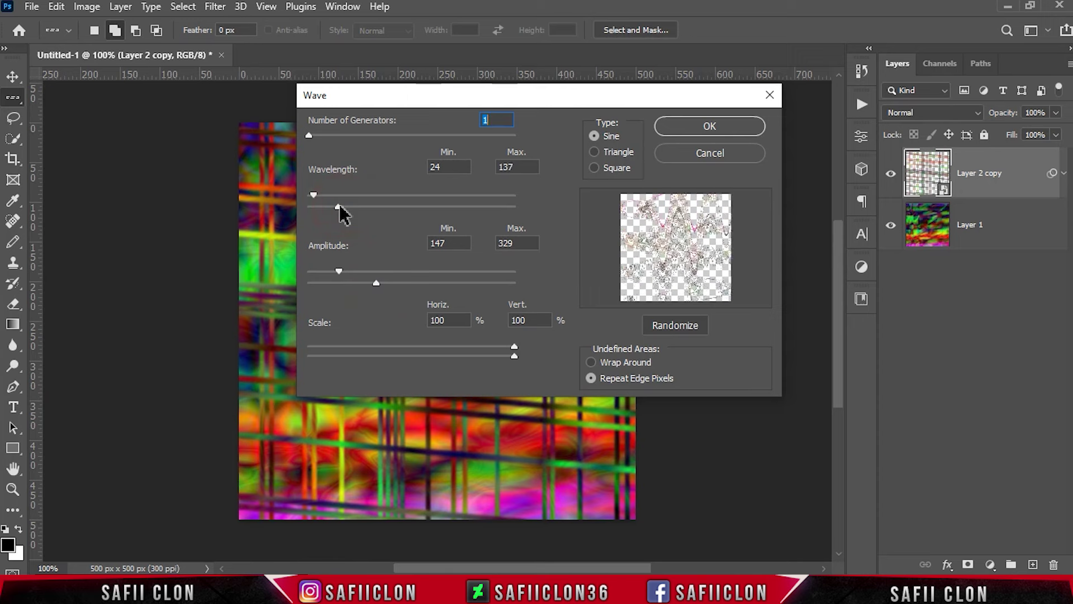
left_click(308, 135)
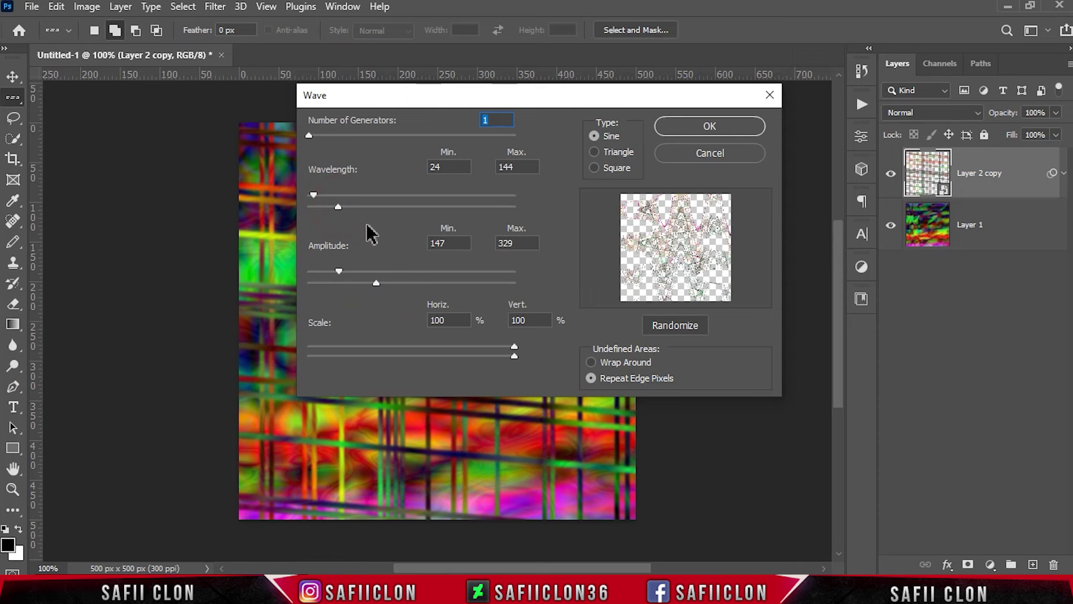
left_click_drag(339, 208, 336, 207)
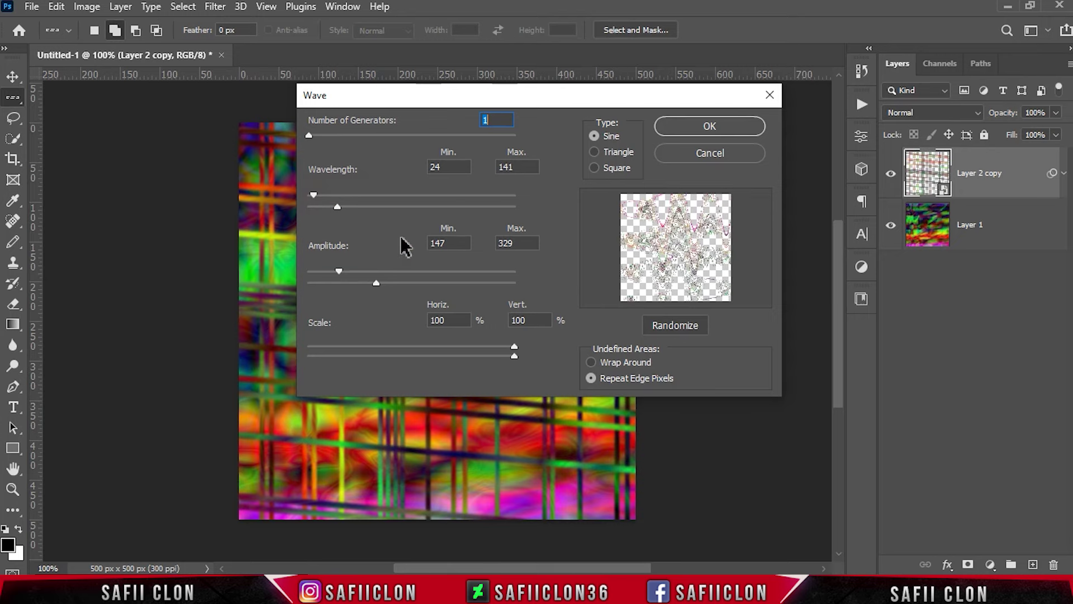
left_click(743, 125)
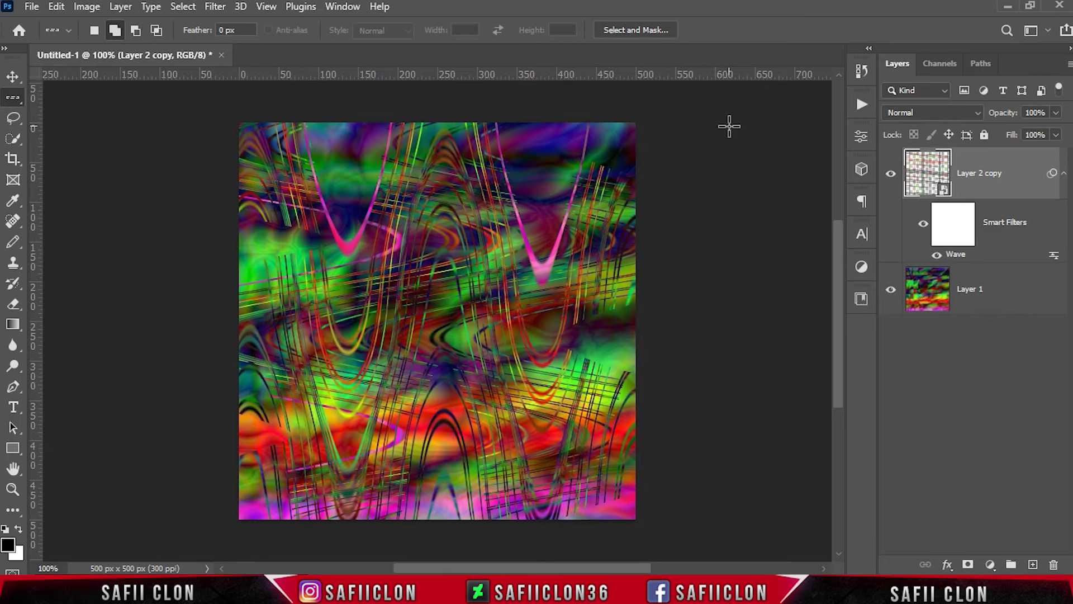
Step: Hide Layer 1 and duplicate the wavy layer as Layer 2 copy 2
left_click(890, 174)
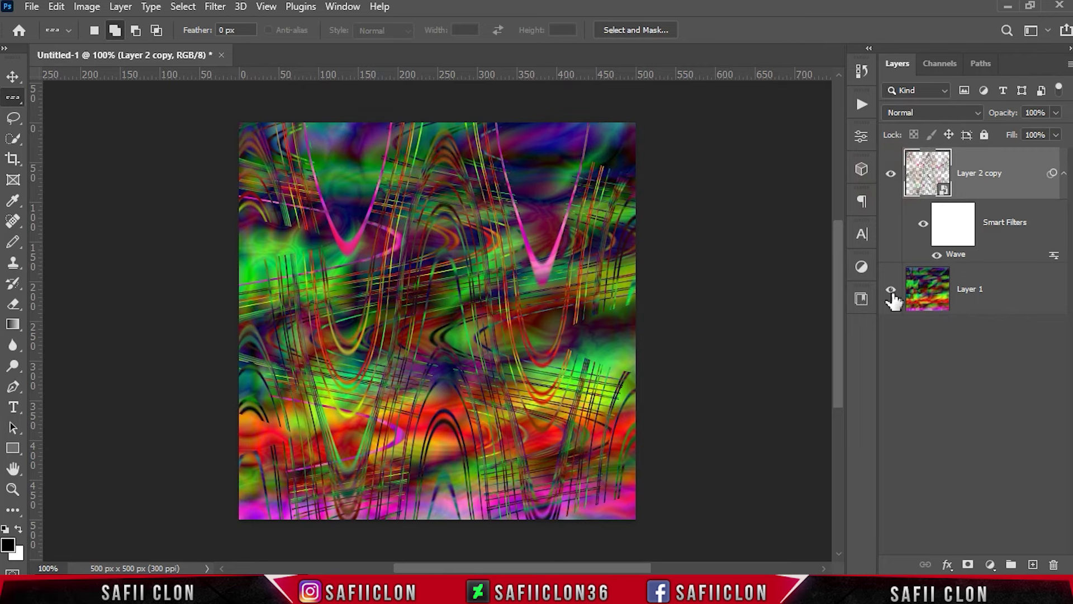
left_click(891, 290)
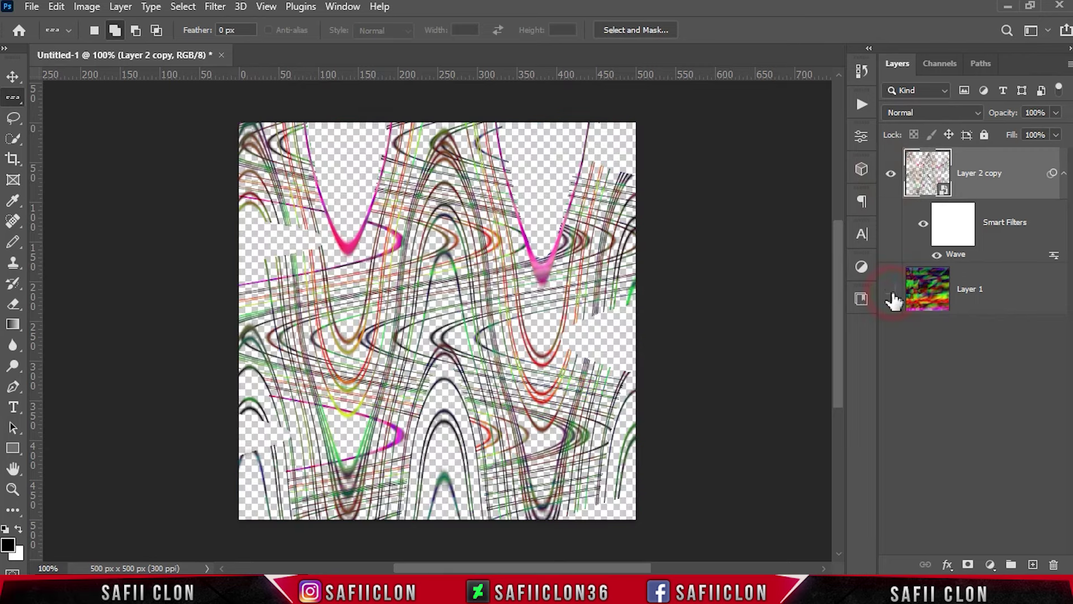
right_click(982, 171)
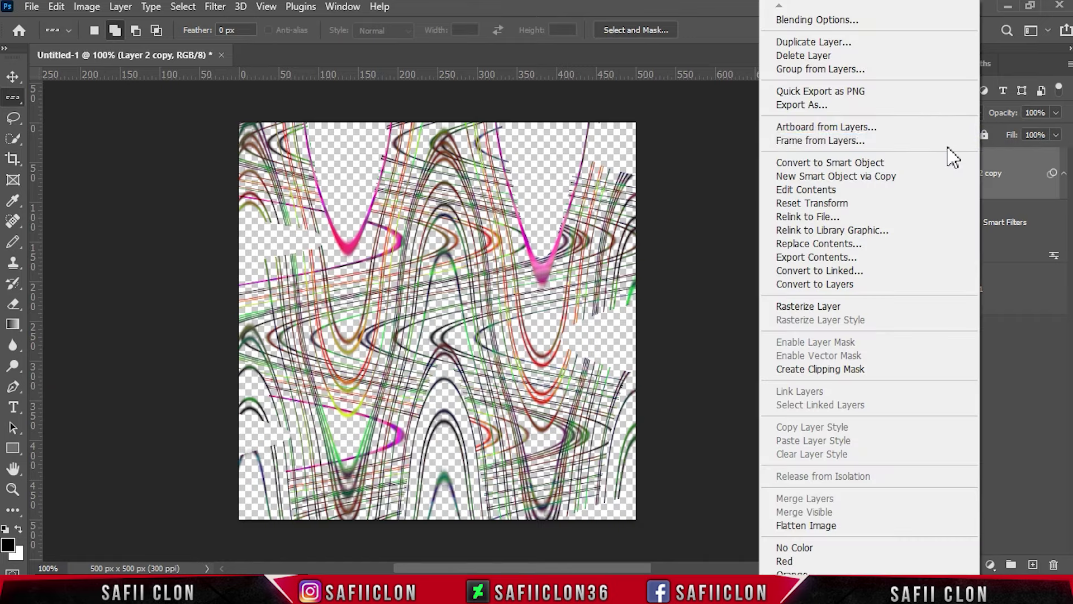
left_click(826, 41)
left_click(670, 149)
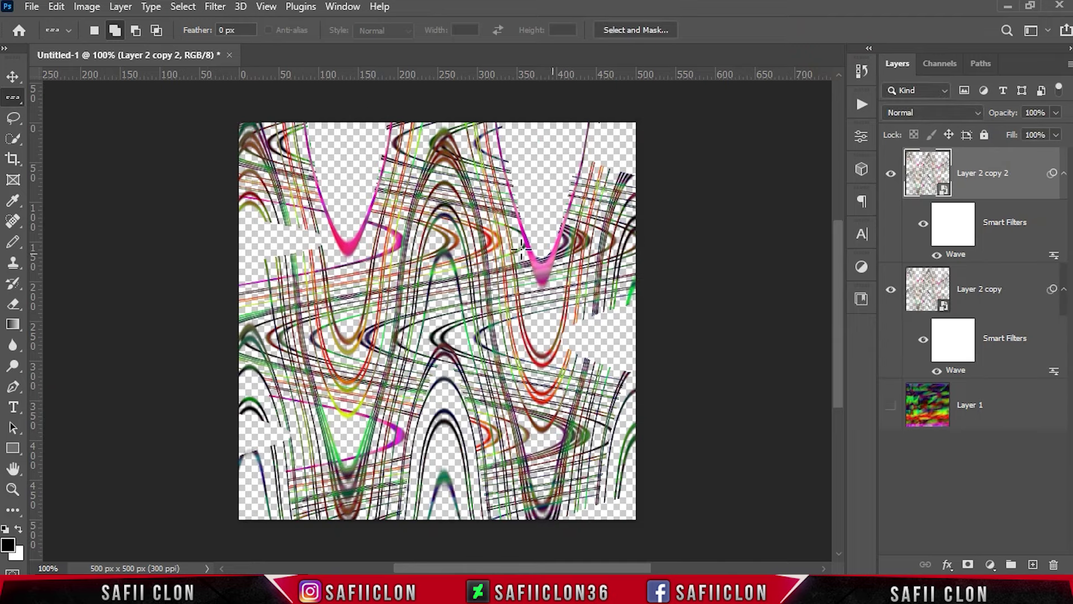
Step: Define the wavy stripes as a new pattern, Pattern 9
left_click(56, 6)
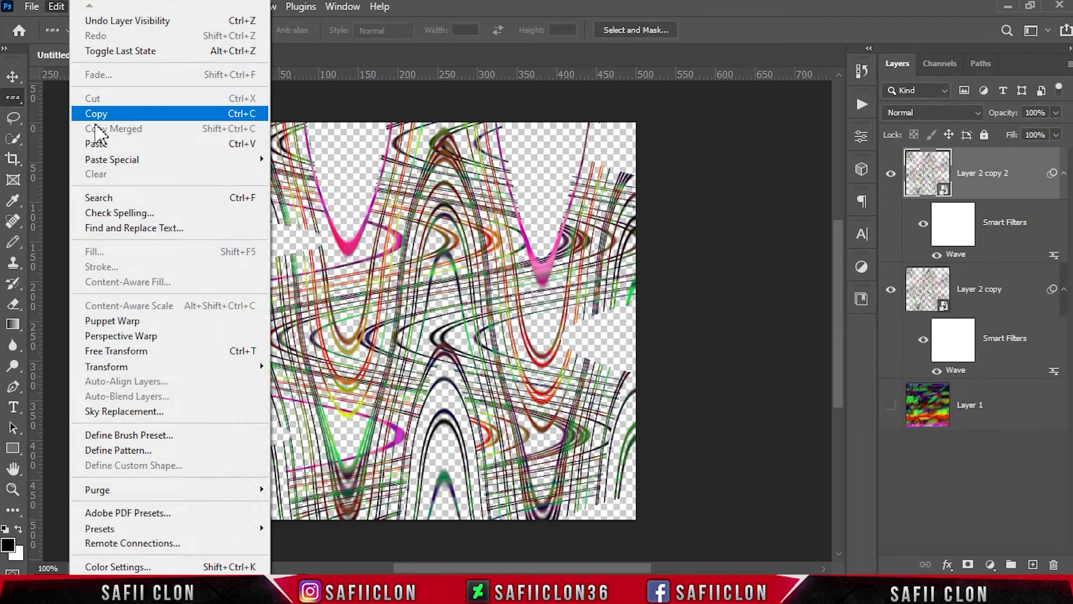
left_click(147, 450)
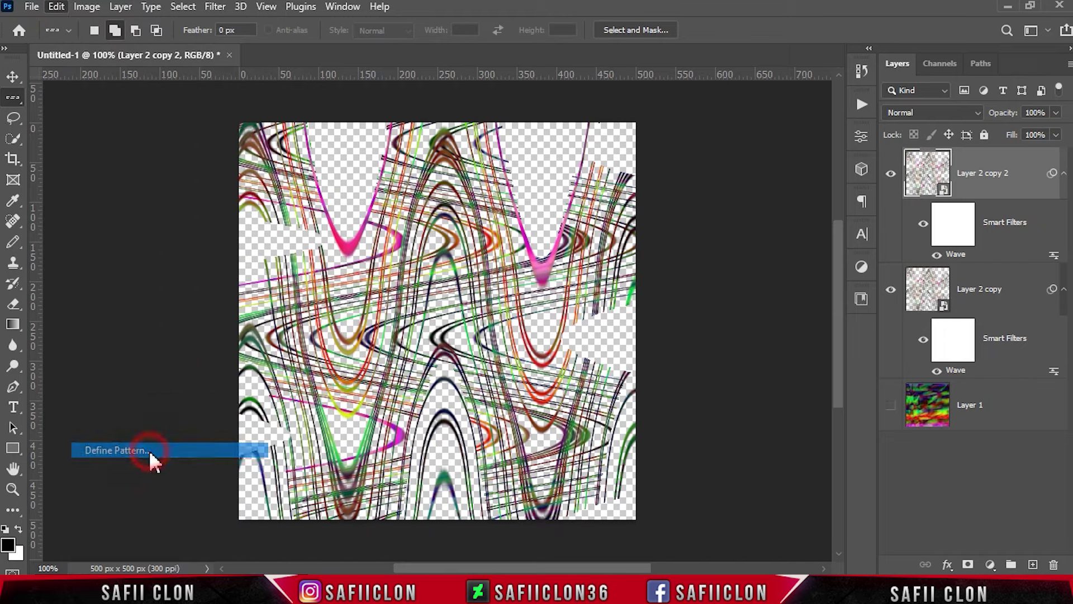
left_click(491, 190)
double_click(491, 190)
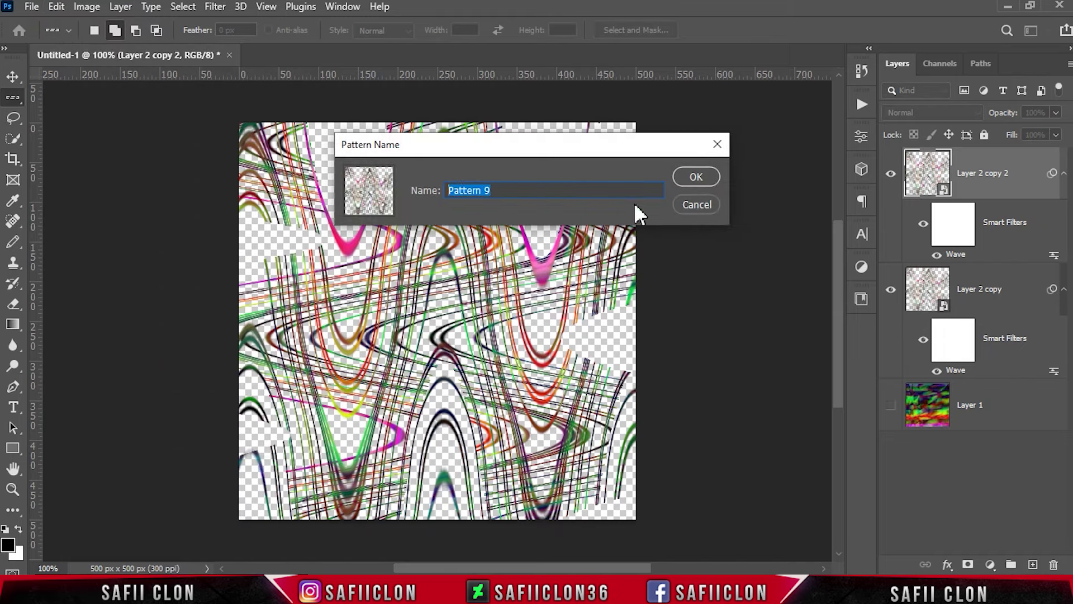
left_click(705, 176)
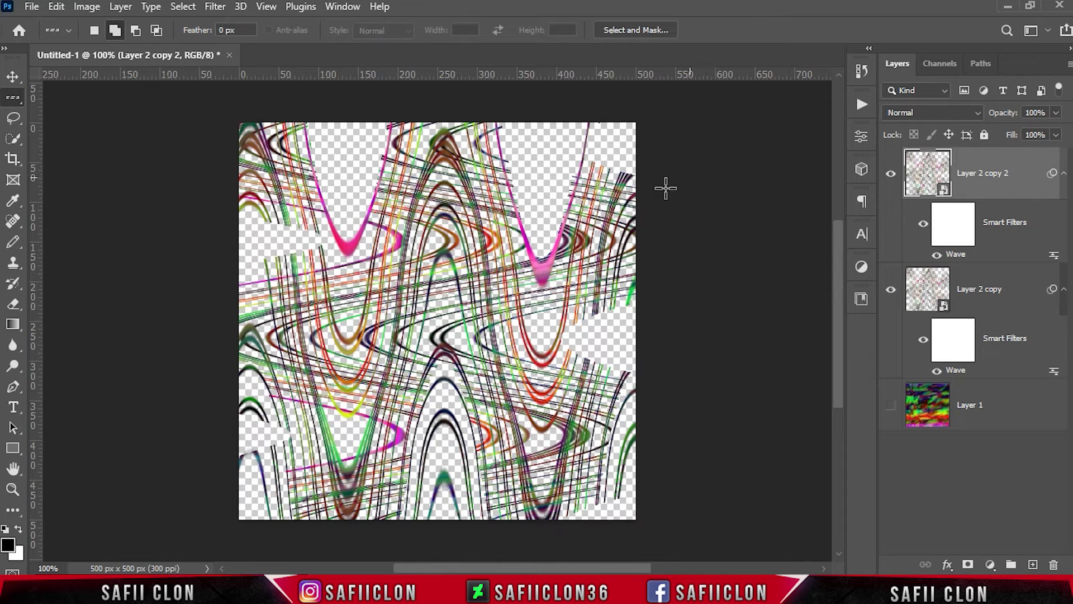
Step: Create a new 1920 × 1080 pixel document at 300 Pixels/Inch with White background contents
left_click(31, 6)
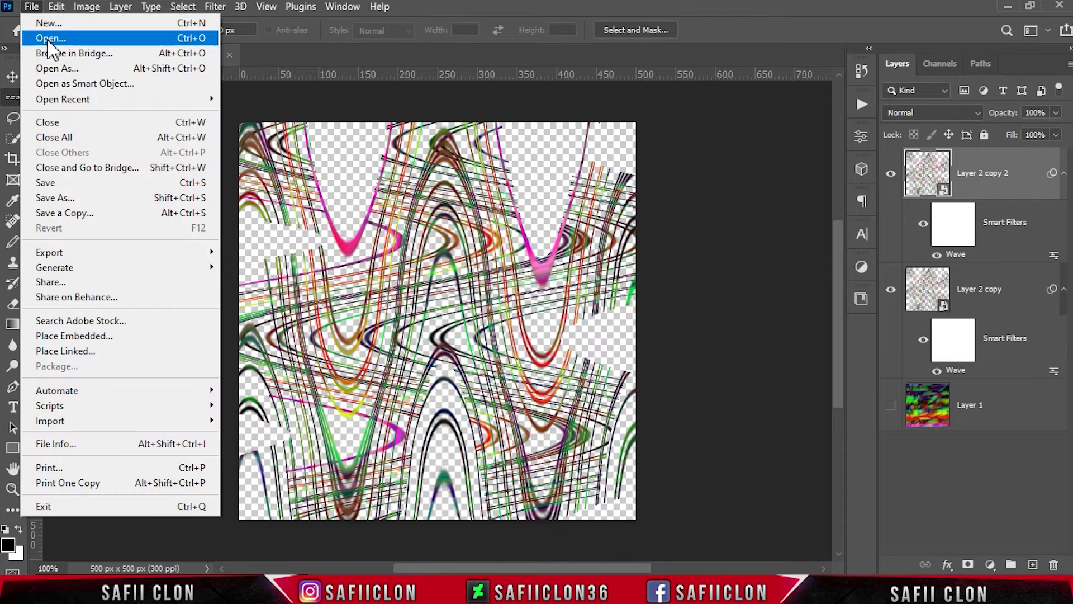
left_click(62, 24)
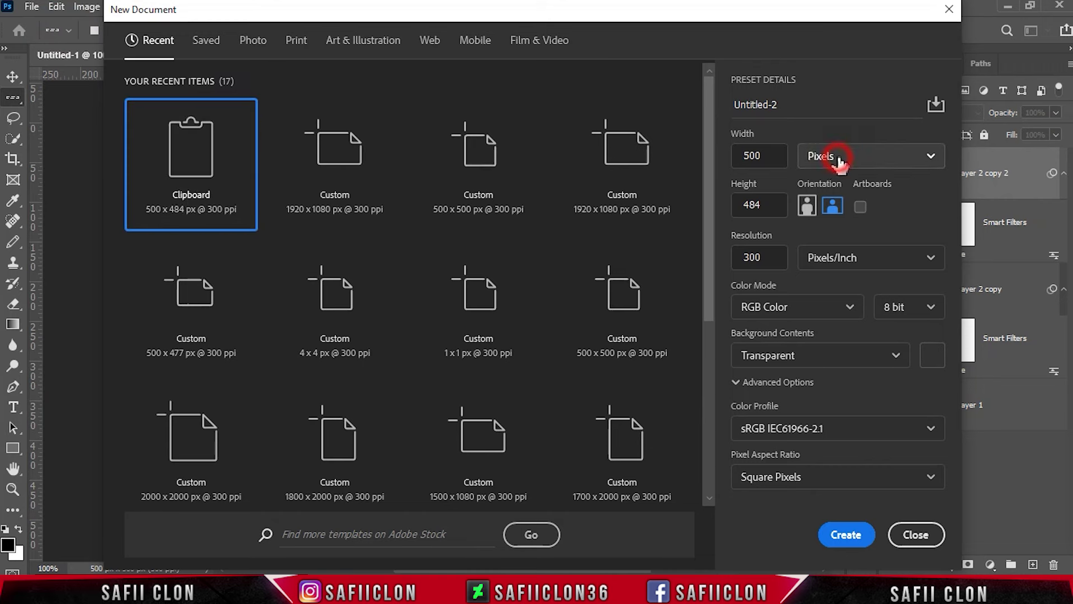
left_click(838, 156)
left_click(821, 186)
double_click(770, 154)
type("1920")
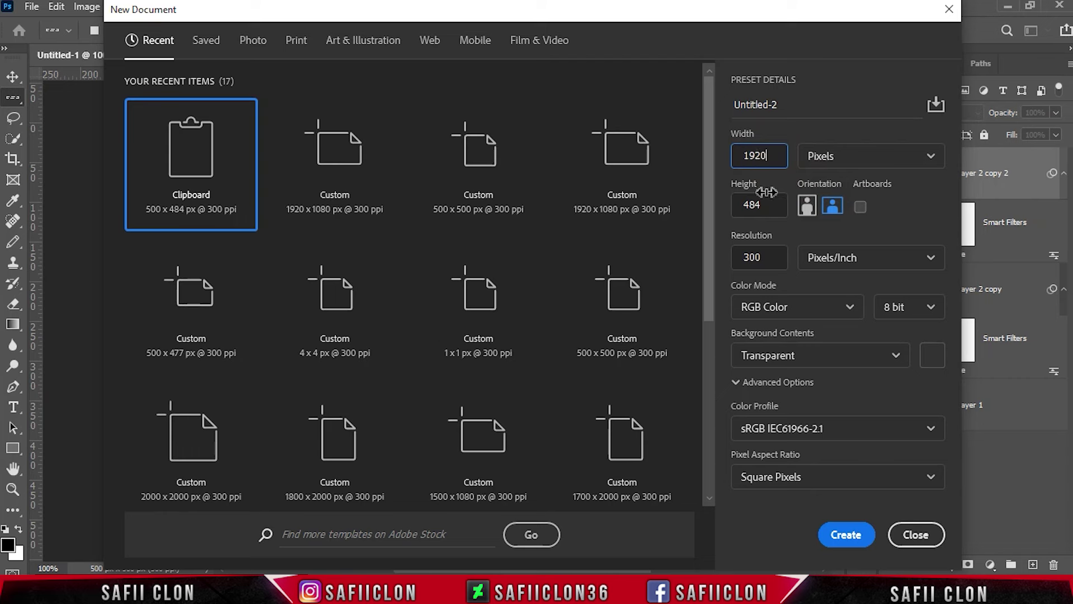
double_click(776, 205)
type("1080")
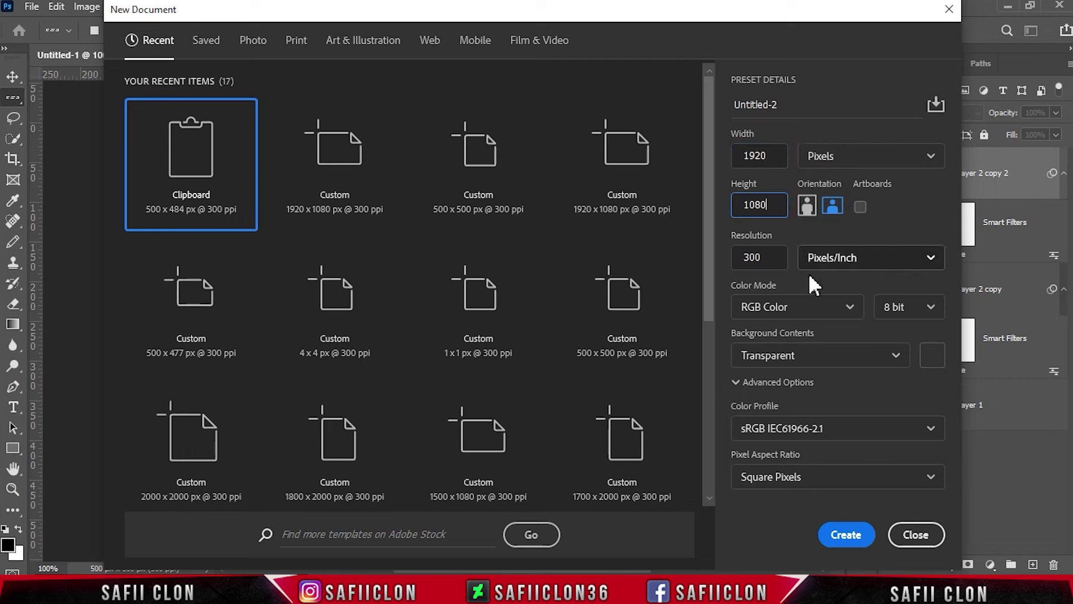
left_click(826, 262)
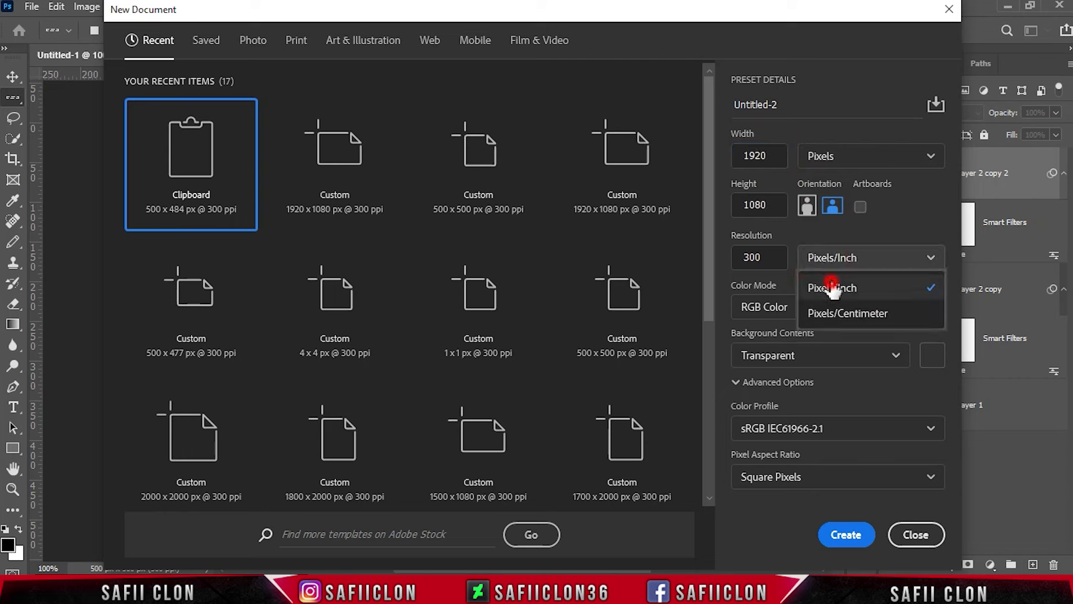
left_click(825, 283)
double_click(777, 257)
left_click(893, 355)
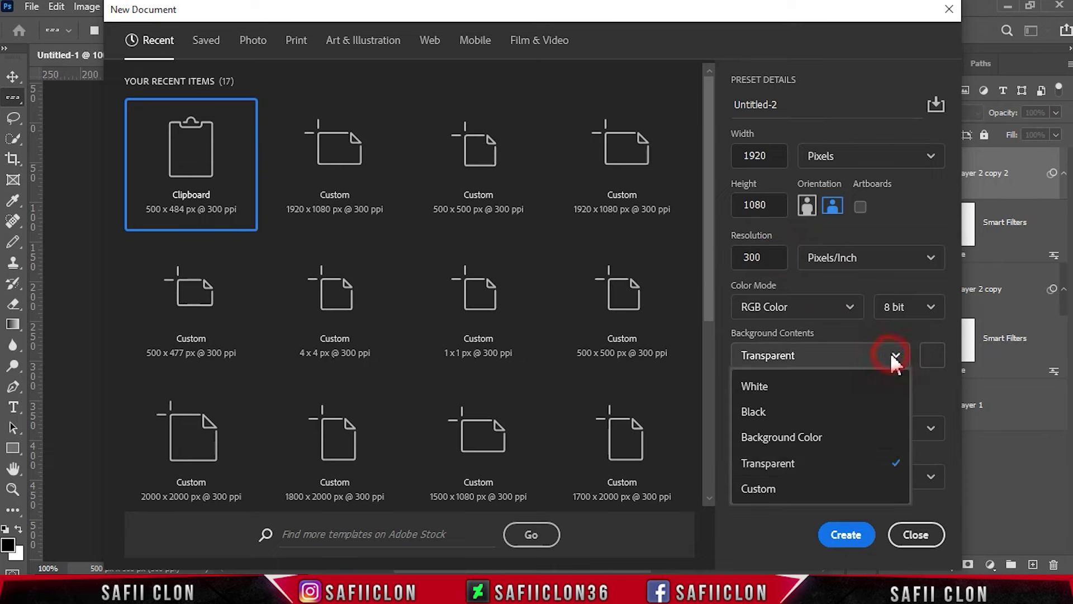
left_click(817, 390)
left_click(855, 533)
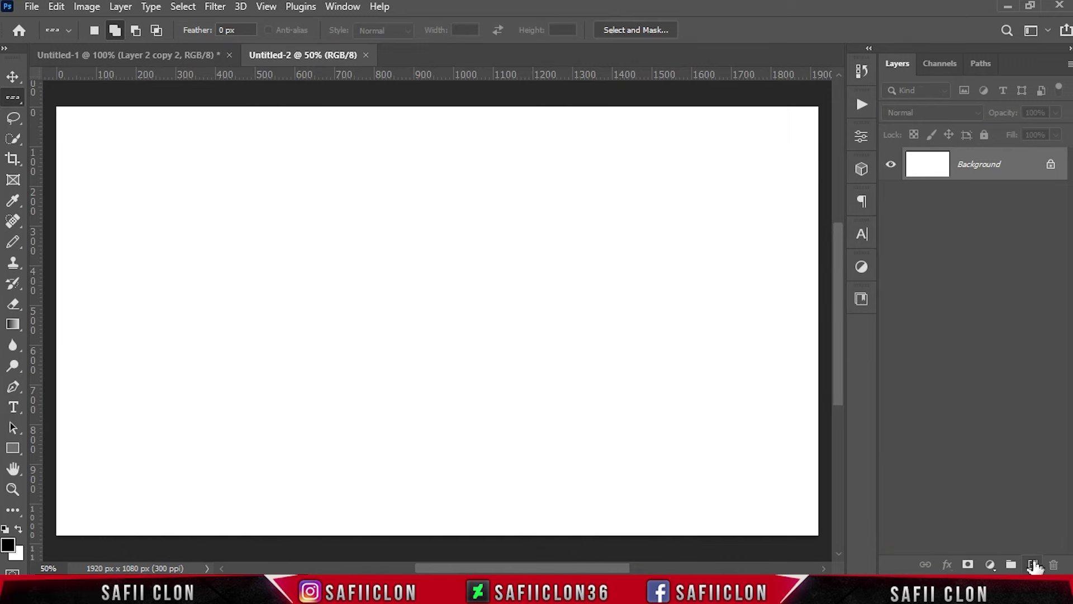
Step: Add an empty Layer 1 and set the Fill dialog's contents to Pattern
left_click(1034, 563)
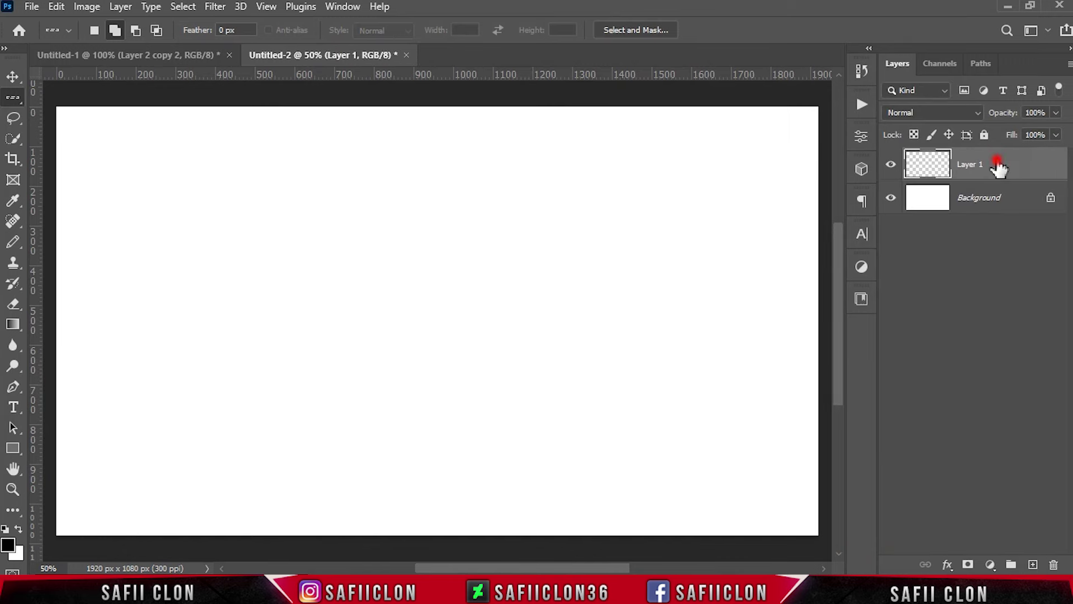
left_click(56, 6)
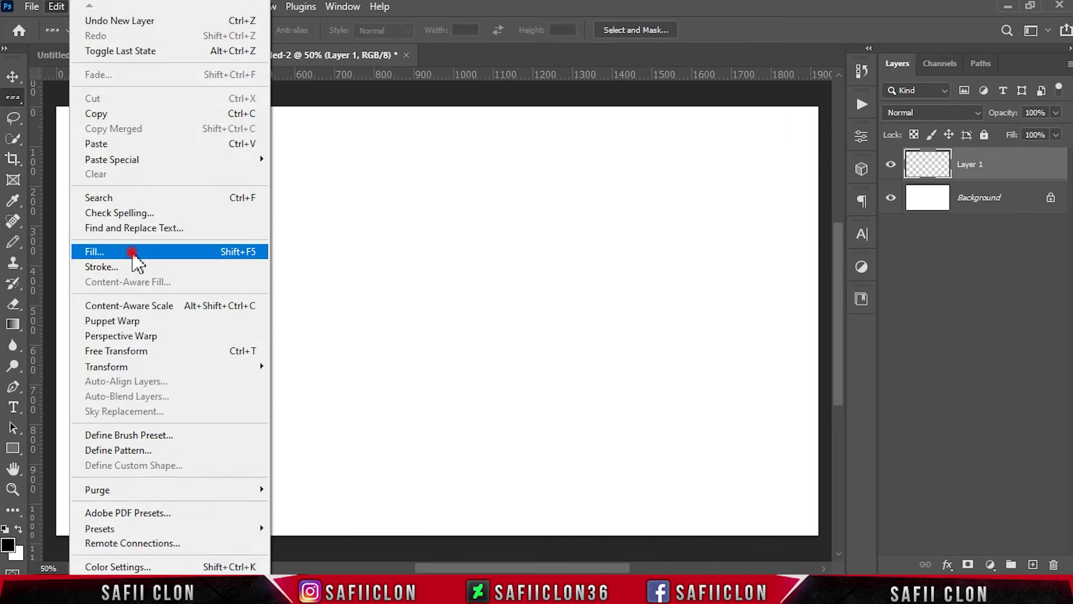
left_click(134, 252)
left_click(551, 127)
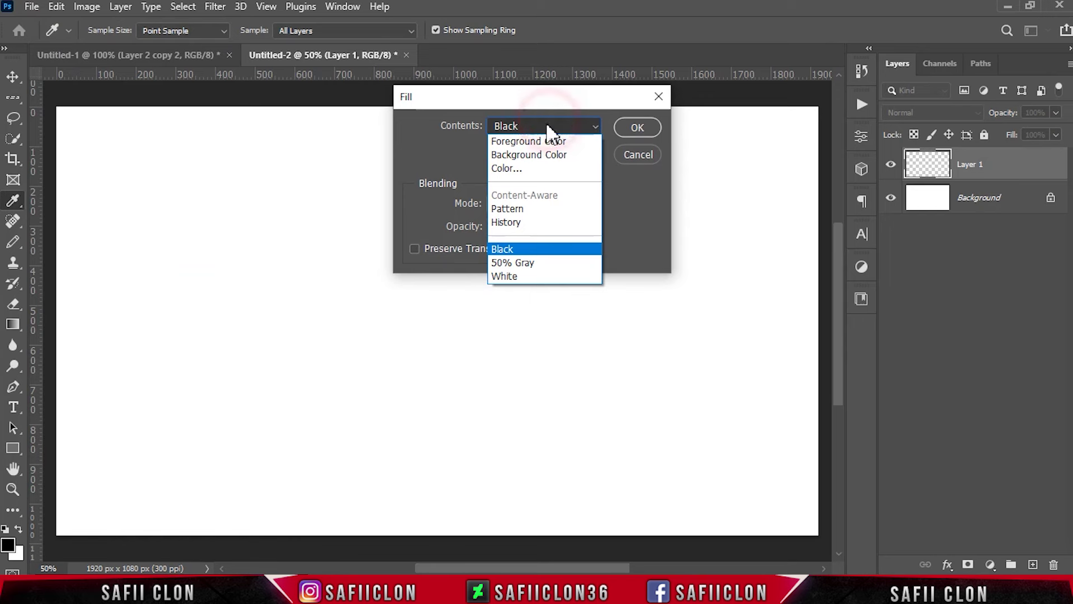
left_click(520, 209)
Step: Choose the saved stripe pattern with the Symmetry Fill script enabled and confirm
left_click(518, 199)
left_click_drag(569, 283, 569, 311)
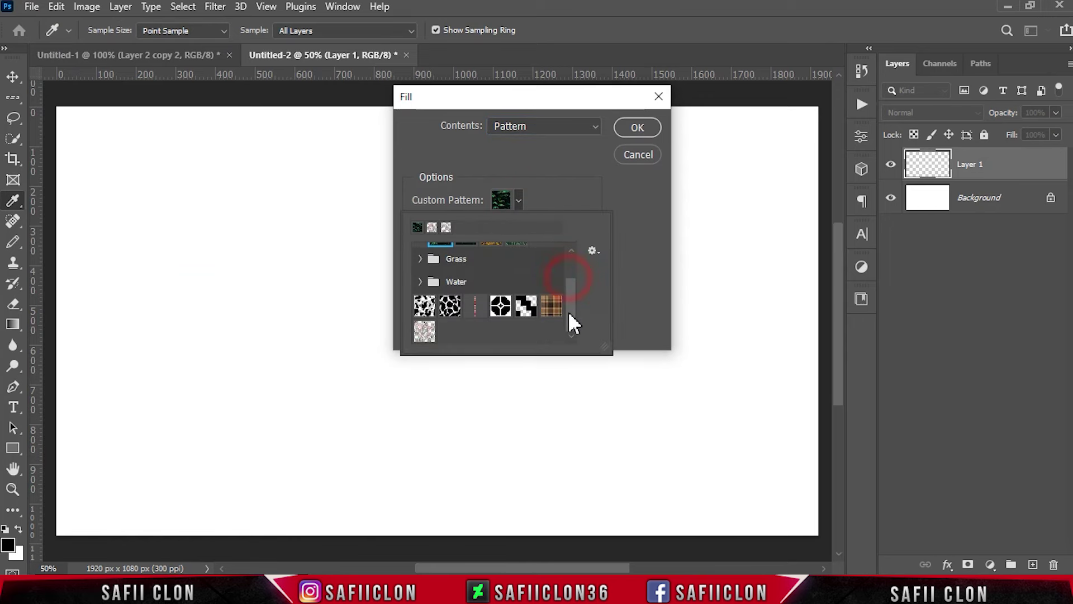
left_click(427, 331)
left_click(518, 199)
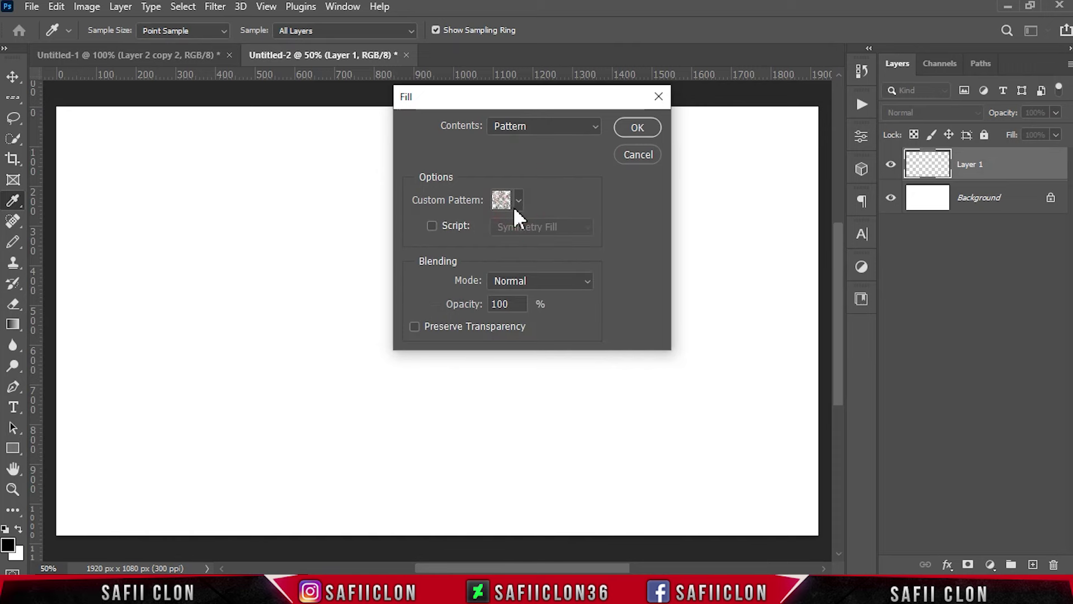
left_click(431, 227)
left_click(537, 227)
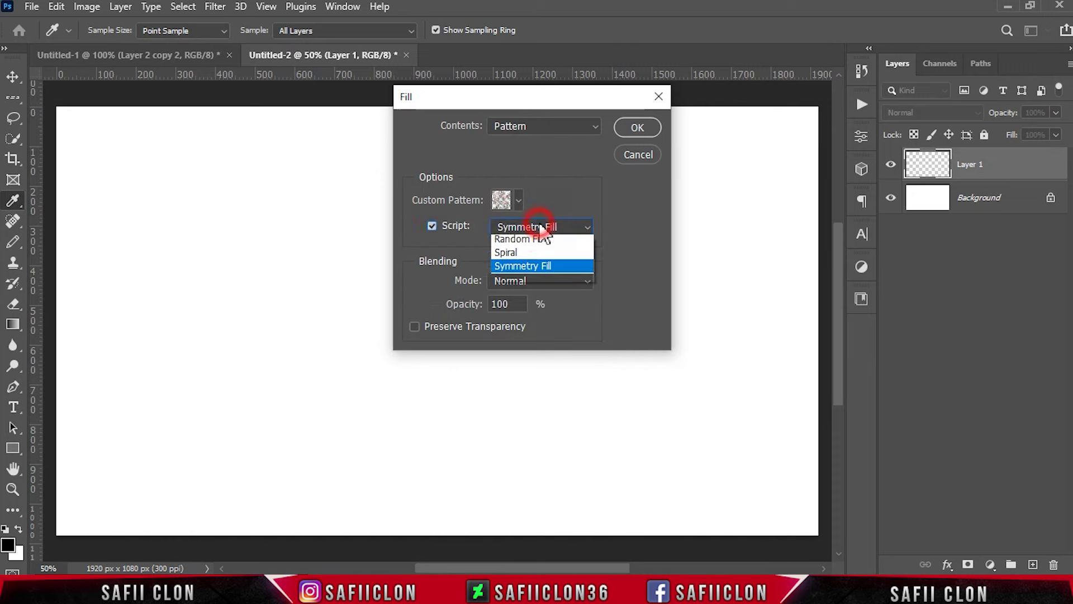
left_click(529, 310)
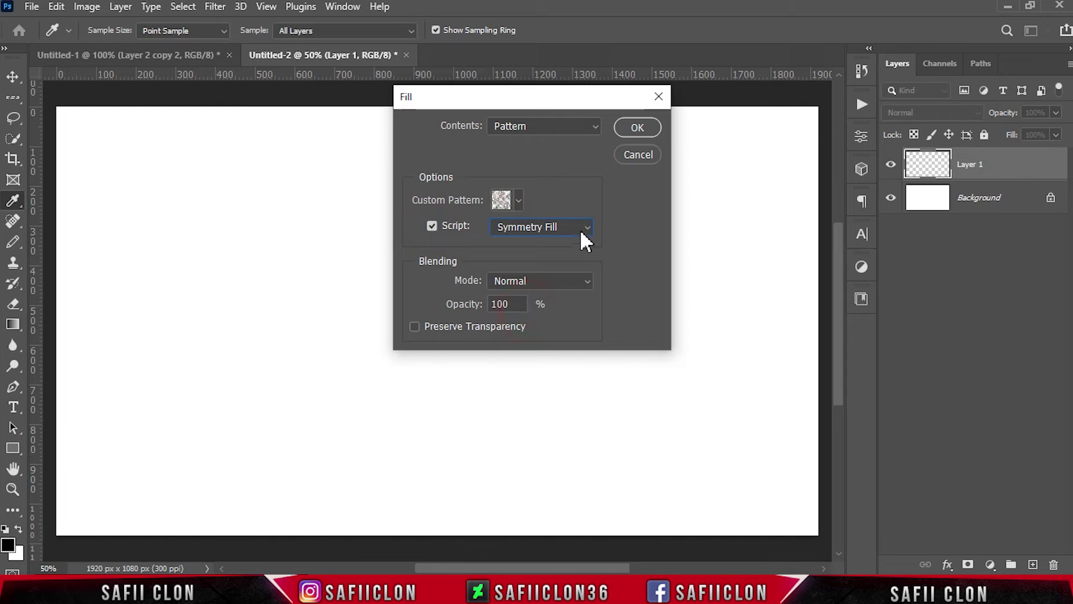
left_click(635, 130)
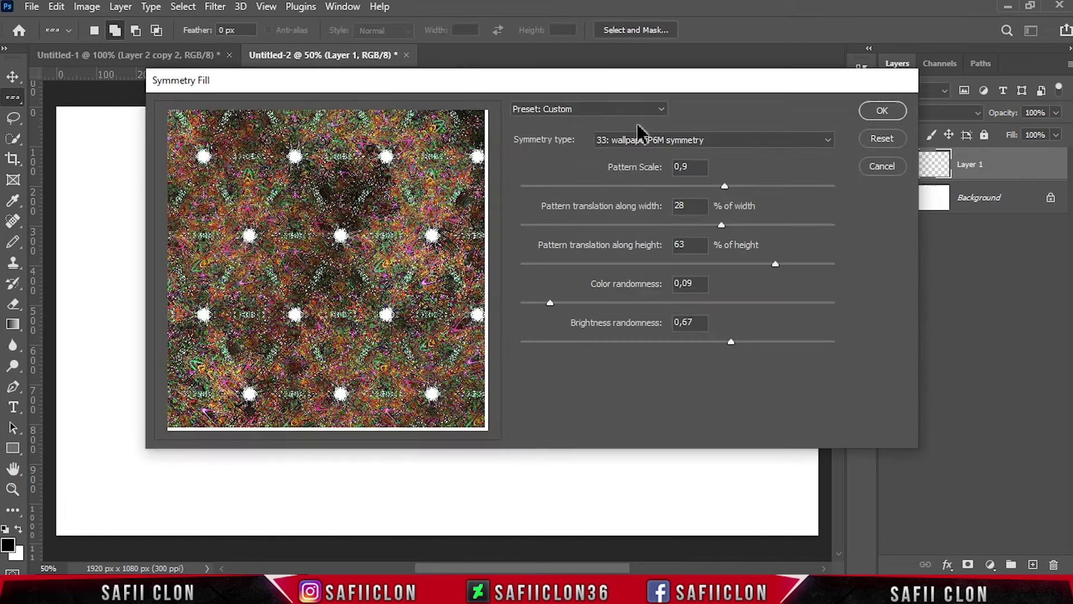
Step: Keep 33: wallpaperP6M symmetry and adjust pattern scale and width/height translation offsets
left_click(638, 139)
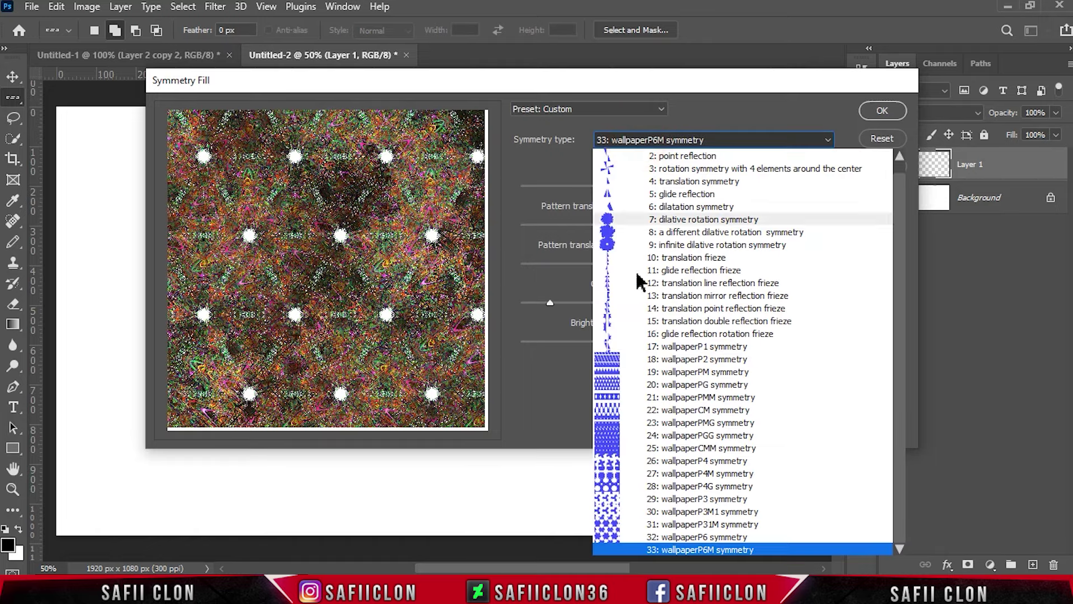
left_click(675, 551)
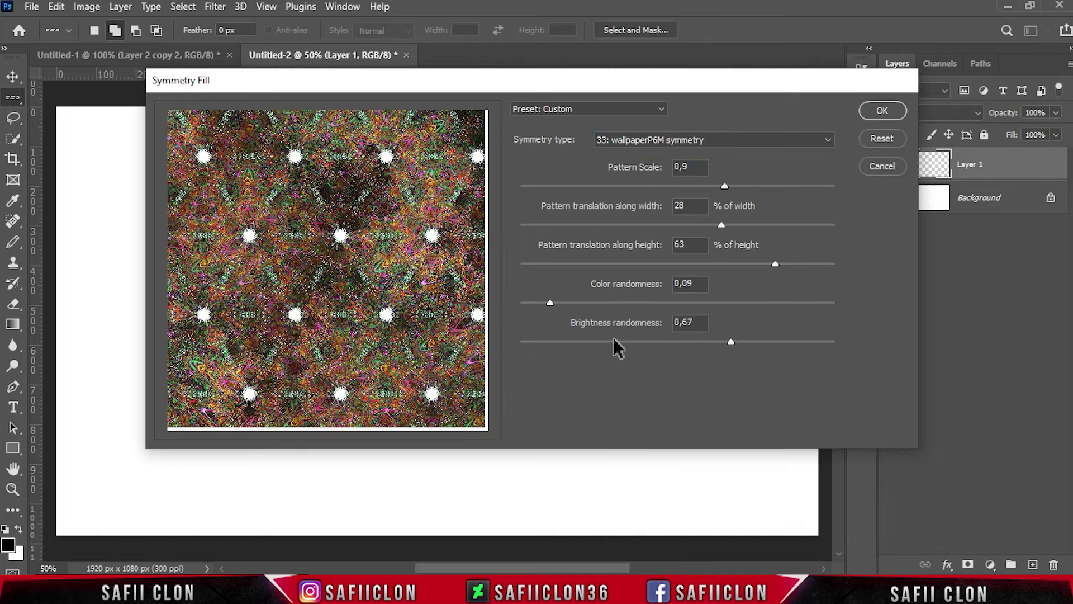
left_click_drag(725, 187, 732, 187)
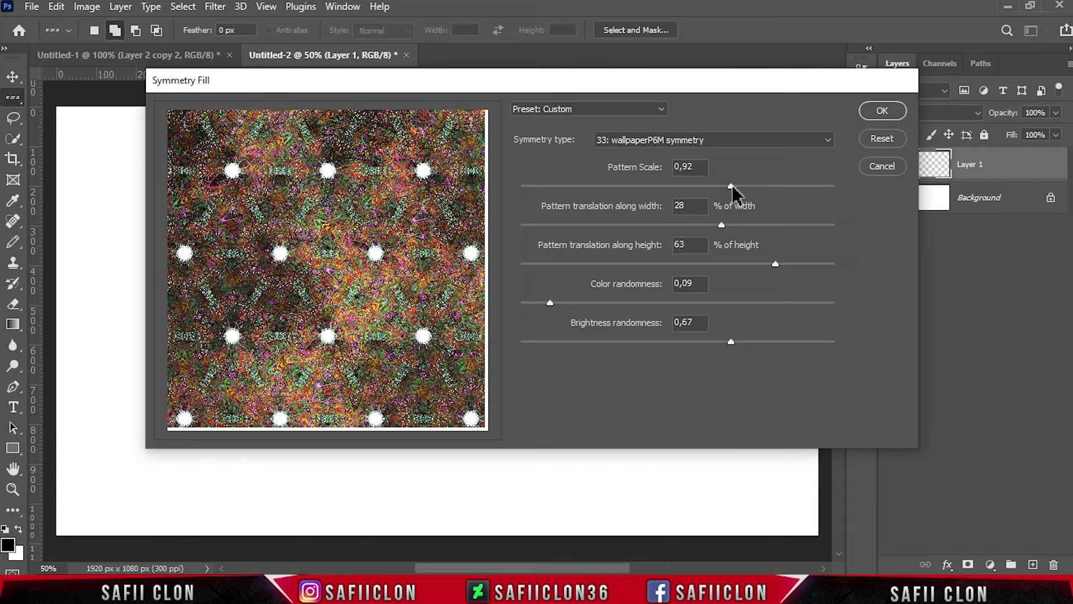
left_click_drag(721, 225, 737, 225)
left_click_drag(776, 264, 744, 264)
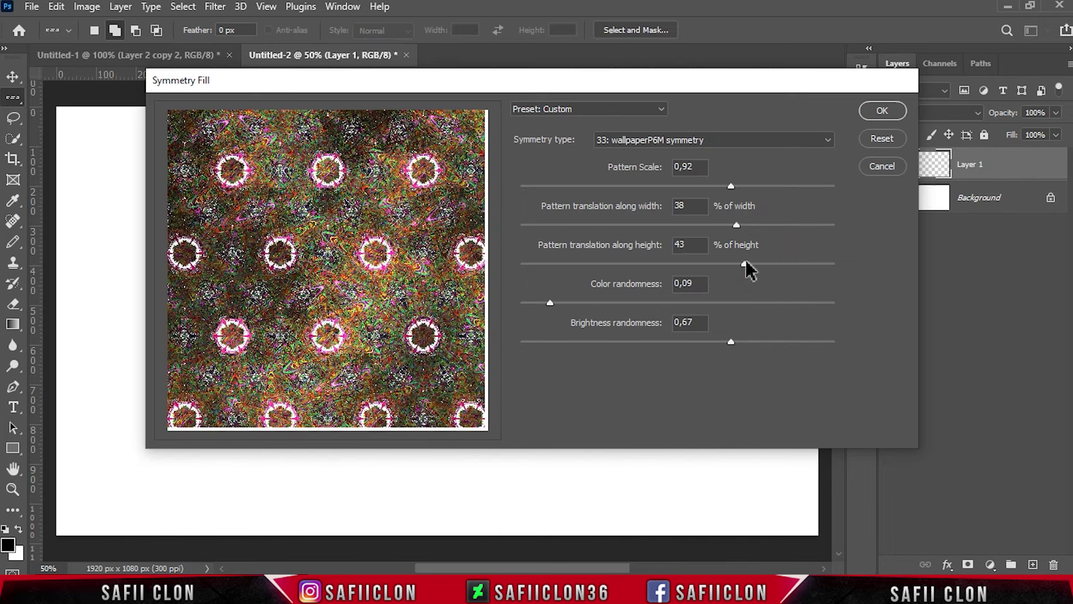
left_click_drag(737, 225, 741, 225)
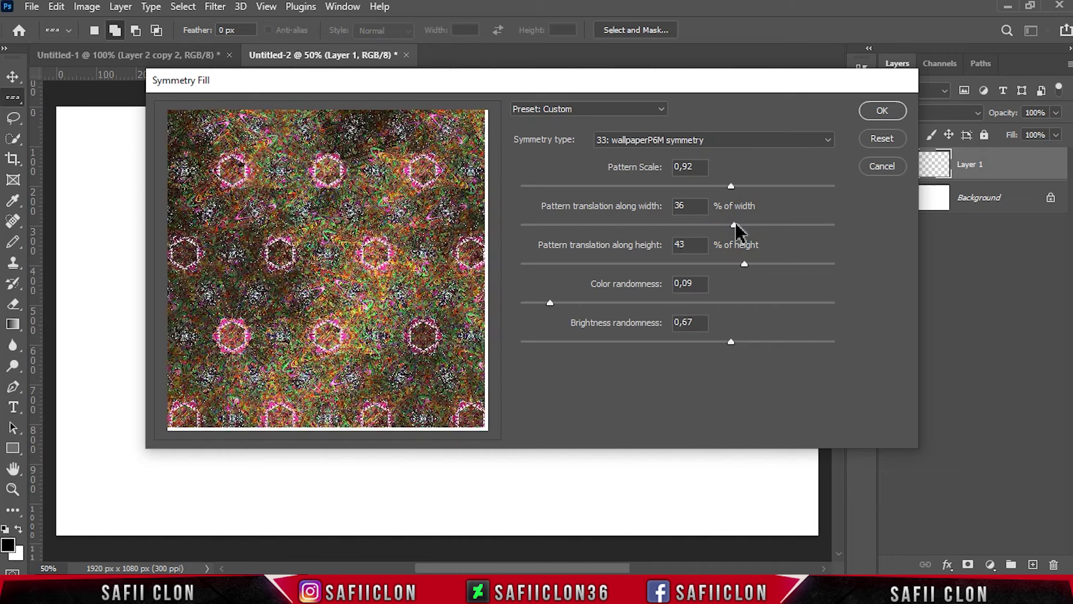
left_click_drag(742, 225, 744, 225)
Step: Set colour/brightness randomness to 0.74/0.79, finalise scale 0.89 and offsets 44%/40%, and apply
mouse_move(550, 302)
left_mouse_down()
mouse_move(775, 302)
mouse_move(753, 303)
left_mouse_up()
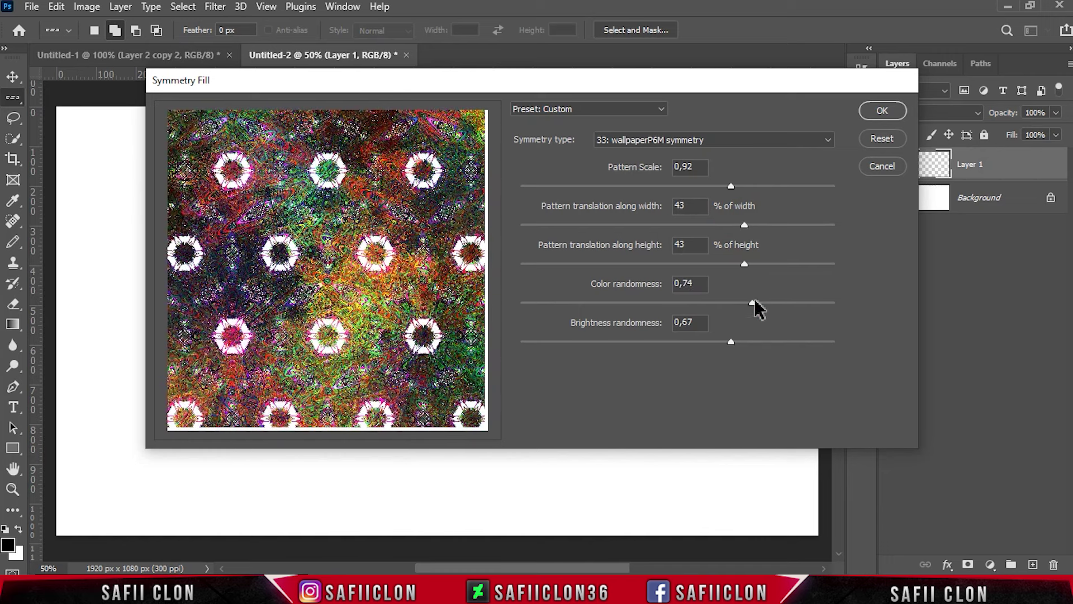
mouse_move(731, 341)
left_mouse_down()
mouse_move(576, 342)
mouse_move(790, 342)
mouse_move(772, 342)
left_mouse_up()
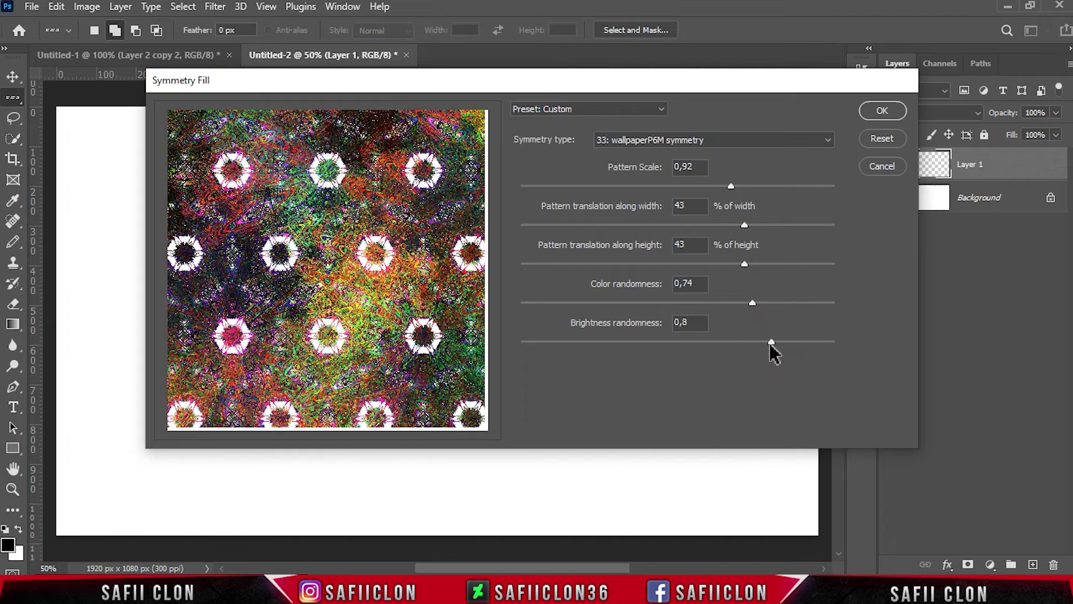
mouse_move(734, 186)
left_mouse_down()
mouse_move(711, 185)
mouse_move(720, 186)
left_mouse_up()
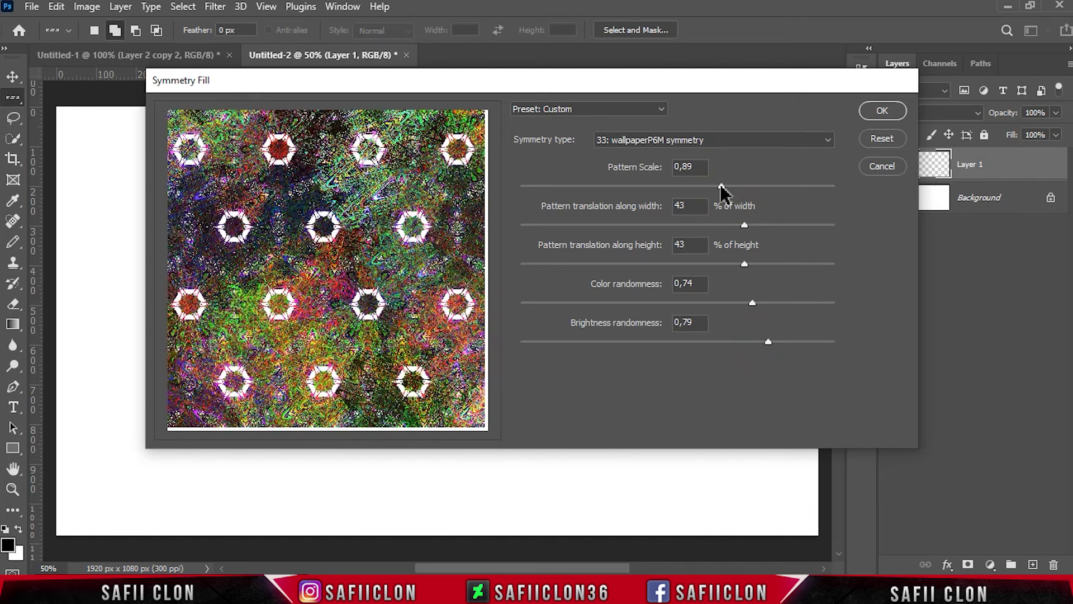
mouse_move(745, 229)
left_mouse_down()
mouse_move(765, 230)
mouse_move(745, 228)
mouse_move(744, 264)
mouse_move(757, 266)
mouse_move(736, 266)
mouse_move(781, 269)
mouse_move(683, 270)
mouse_move(744, 270)
left_mouse_up()
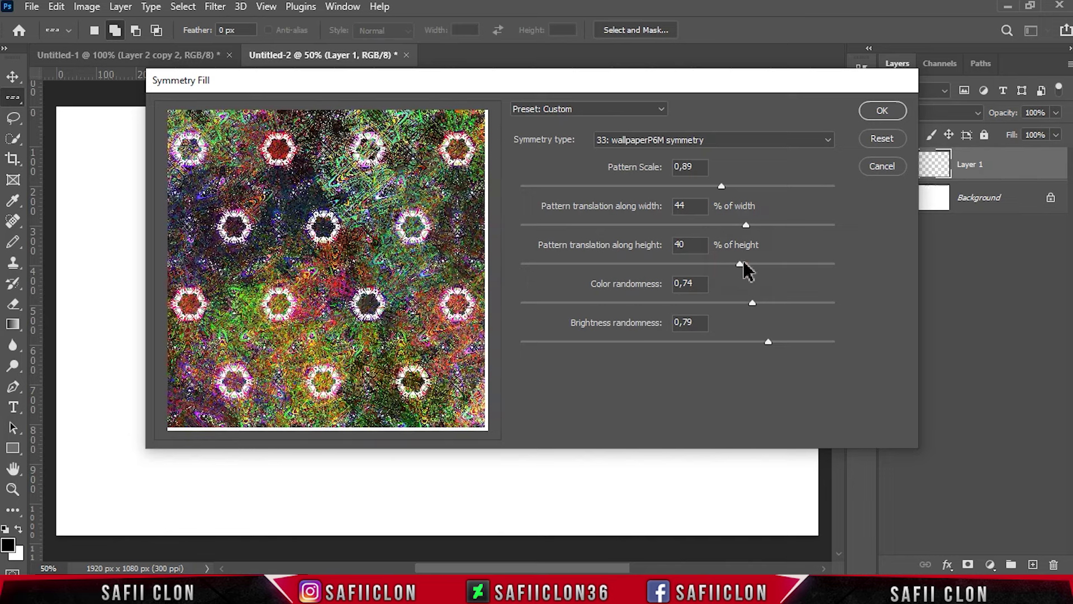
left_click(883, 112)
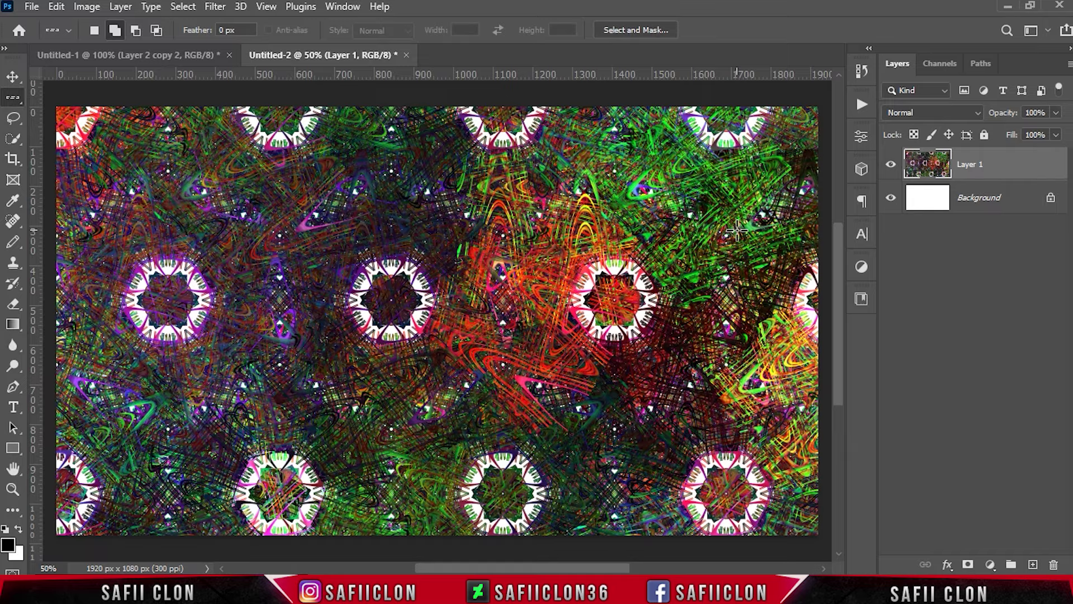
Step: Zoom out and in and toggle Layer 1's visibility to inspect the rosette symmetry fill
key("ctrl+minus")
key("ctrl+minus")
key("ctrl+plus")
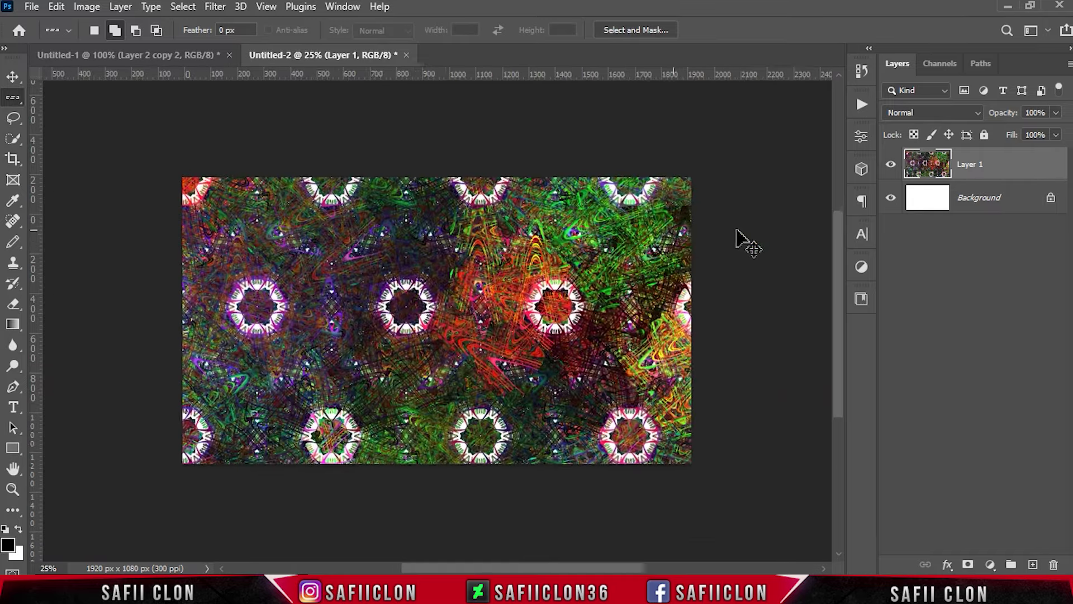
key("ctrl+plus")
key("ctrl+minus")
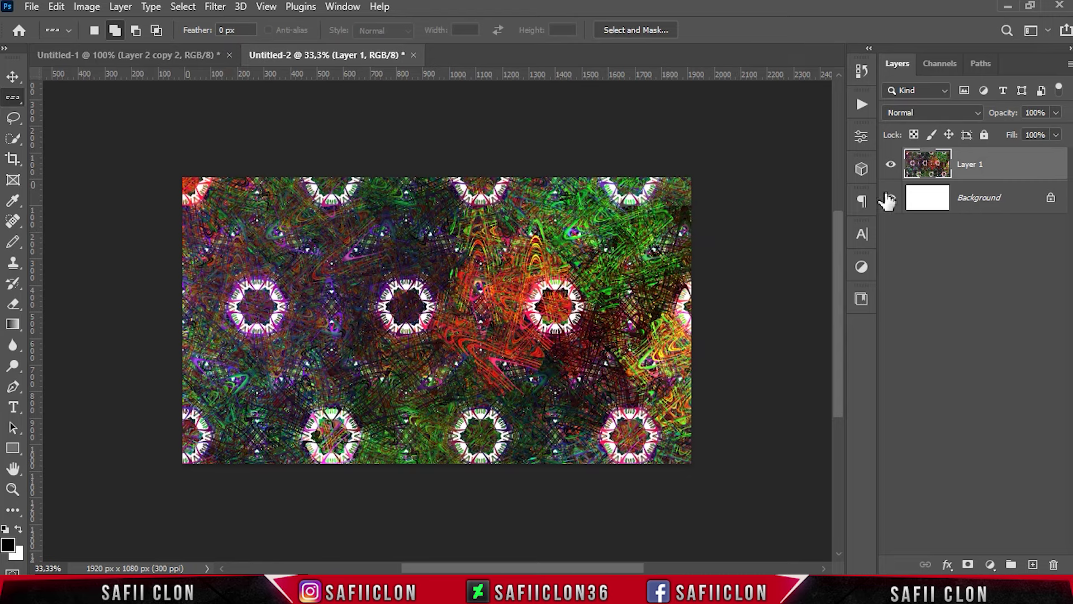
left_click(891, 164)
left_click(891, 164)
left_click(891, 164)
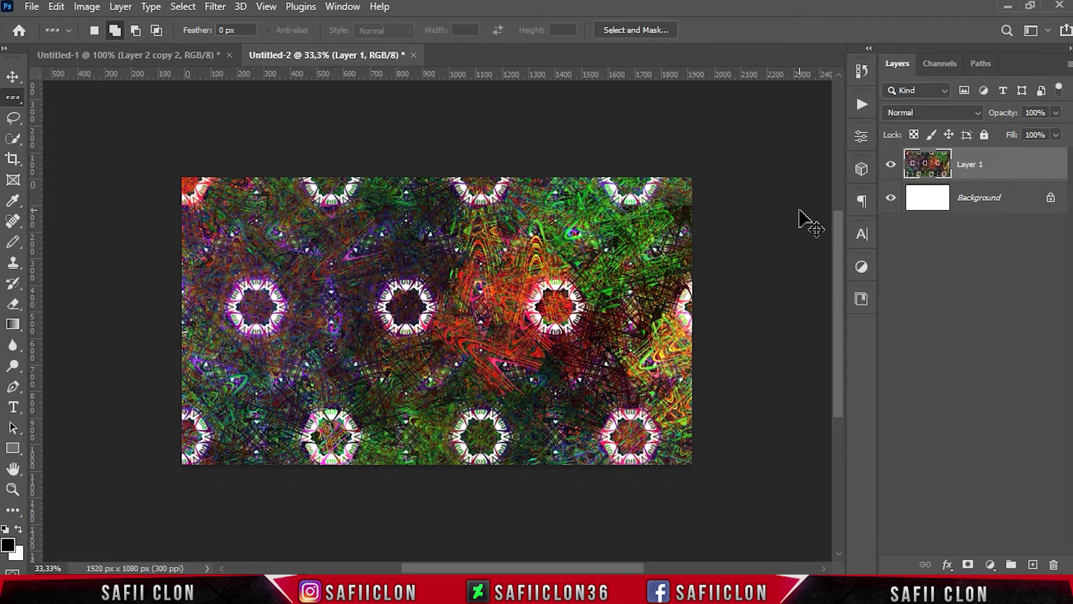
key("ctrl+plus")
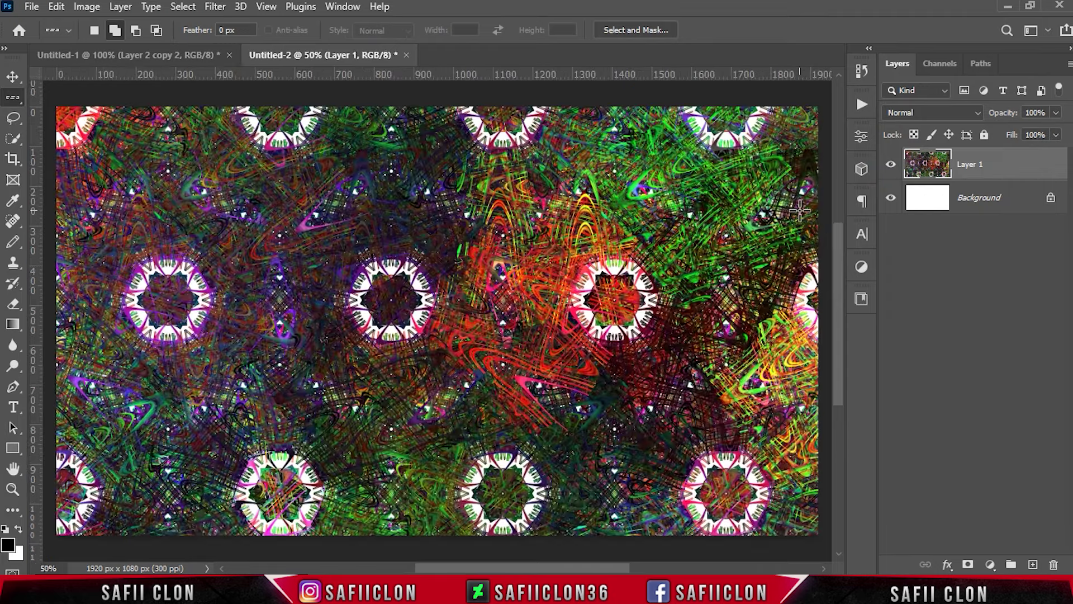